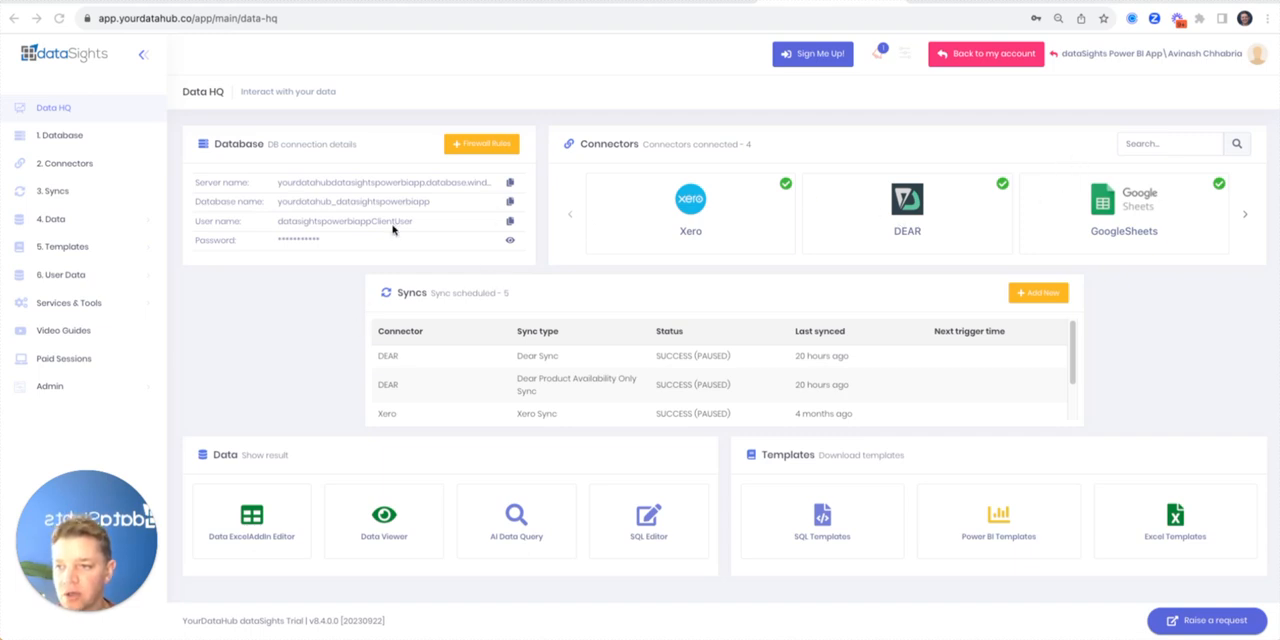
Review the database connection details and firewall rules, and return to the Data HQ overview
left_click(88, 141)
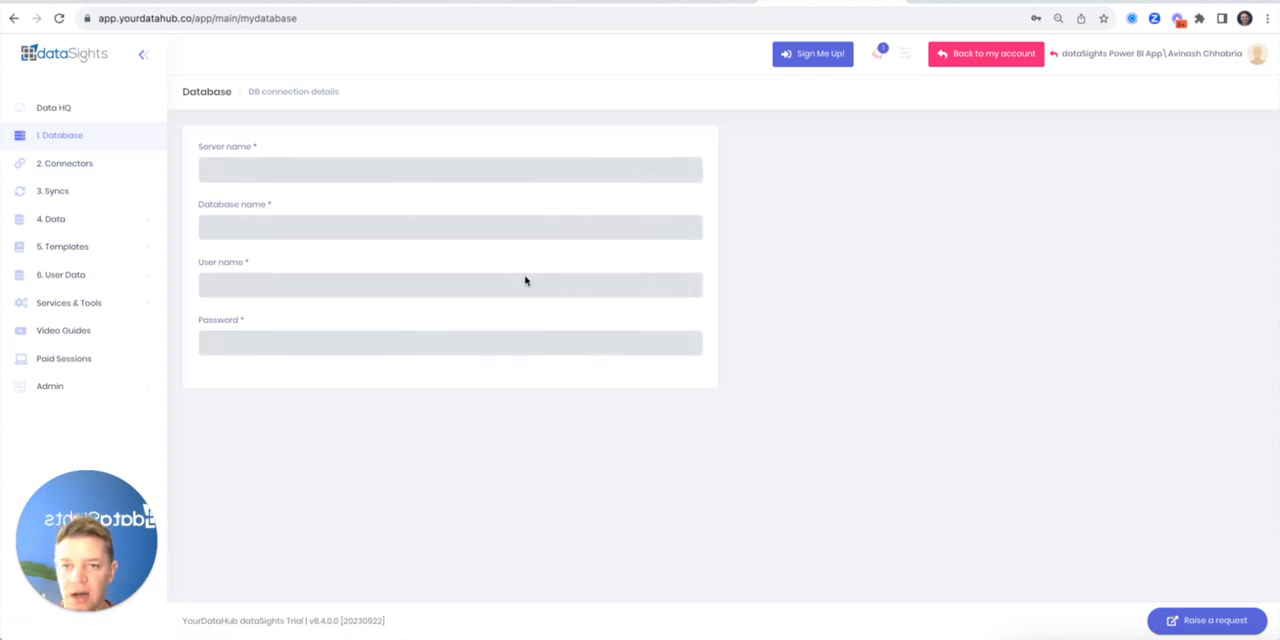
scroll(634, 409, "down", 3)
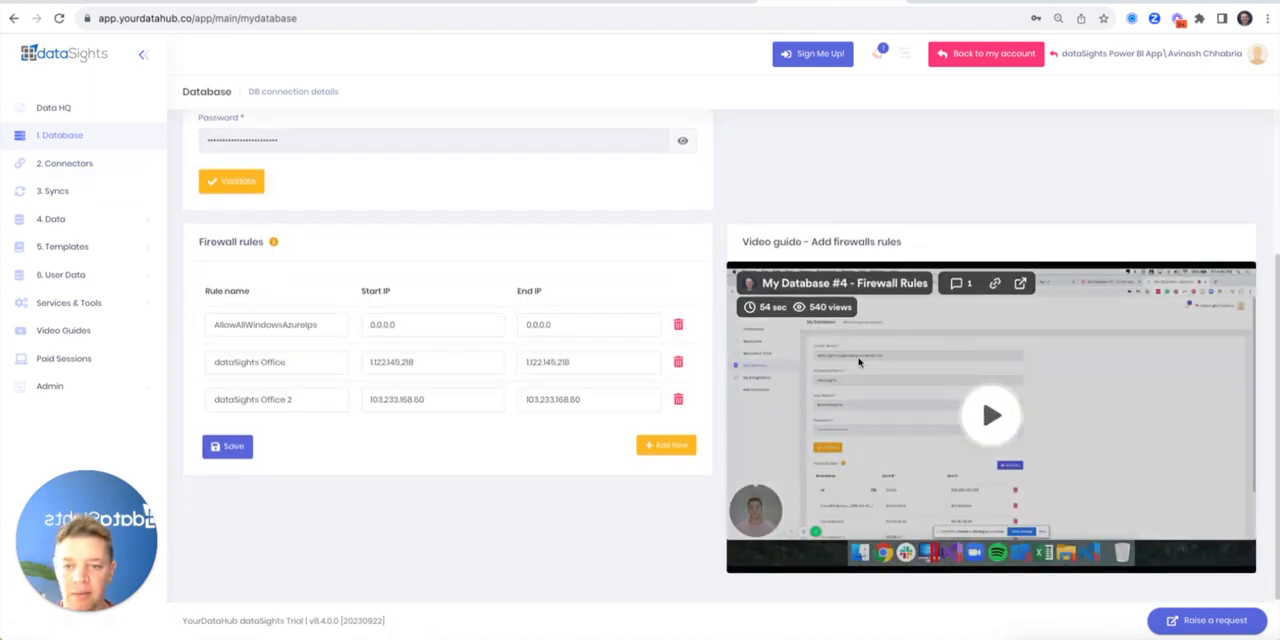
scroll(858, 362, "up", 4)
left_click(51, 108)
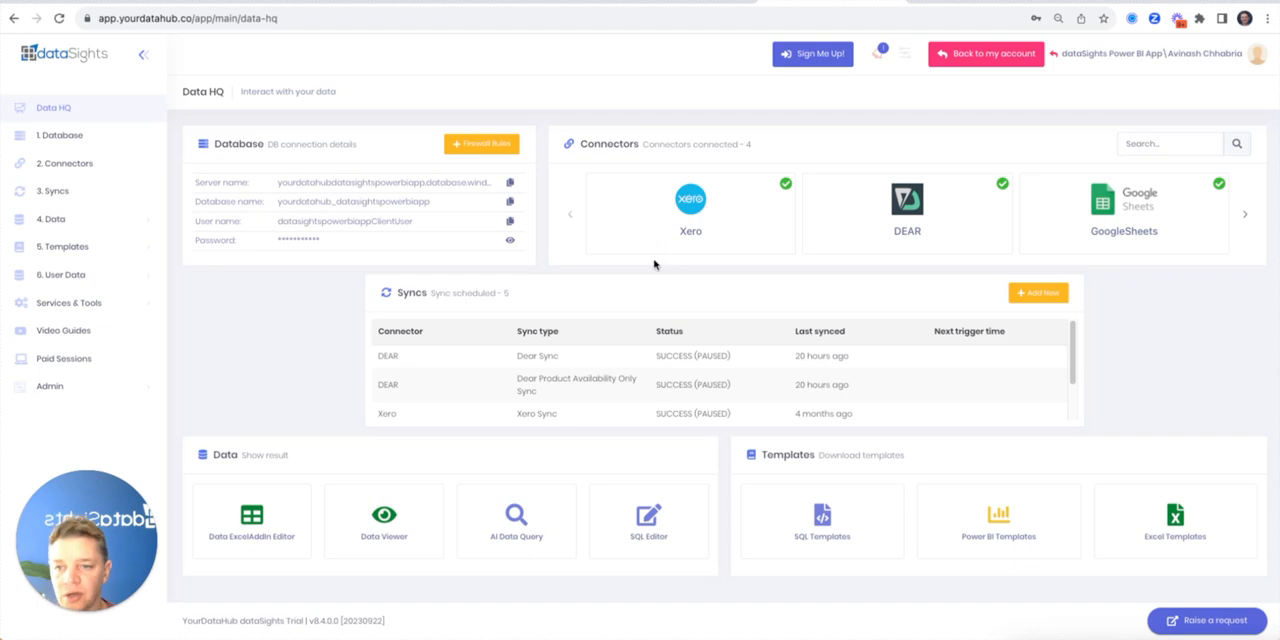
Switch to the Excel workbook and look over the dataSights add-in commands and the calculation options
key("super+Tab")
key("super+Tab")
key("super+shift+Tab")
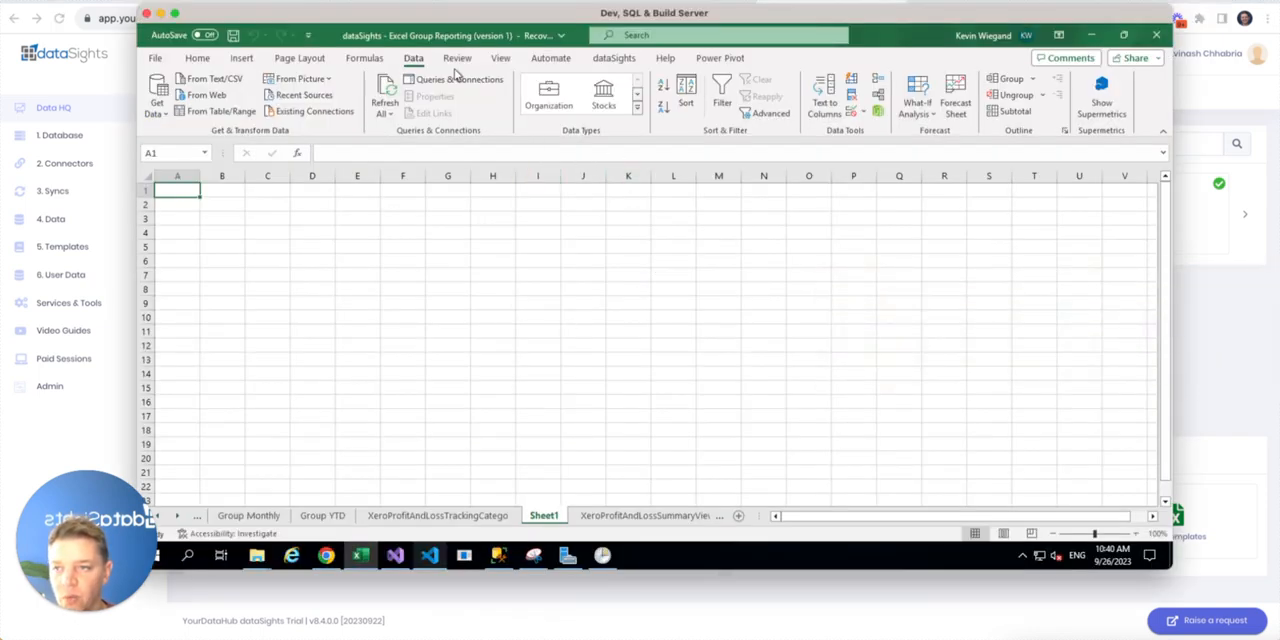
left_click(613, 58)
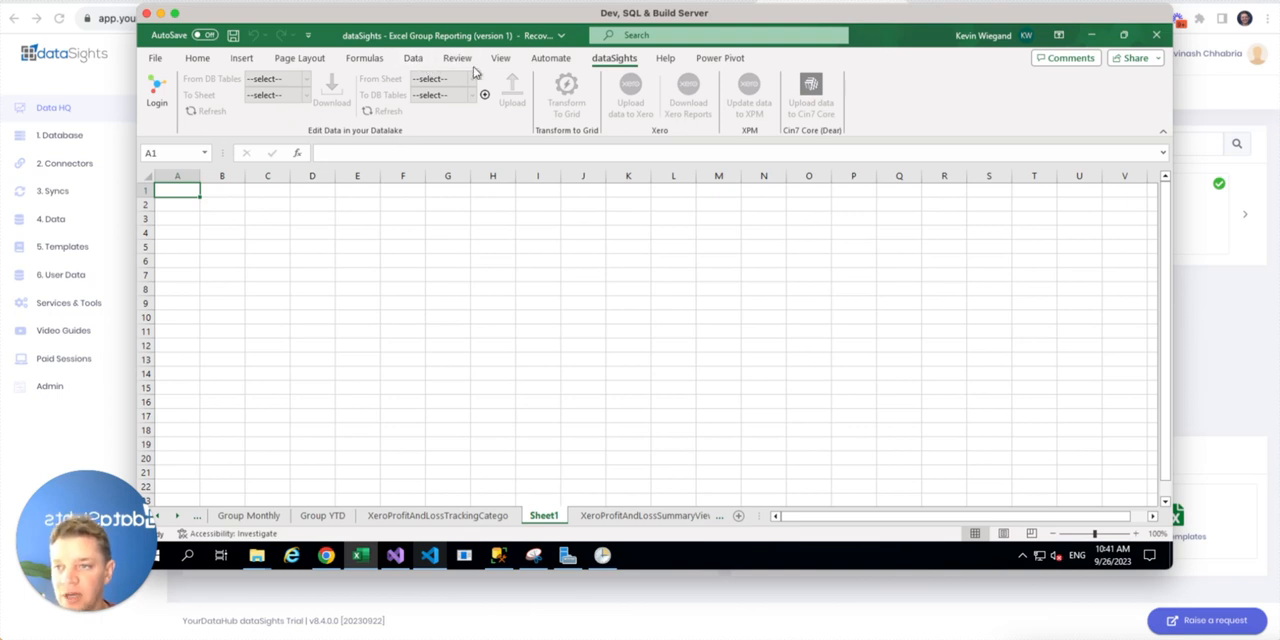
left_click(353, 62)
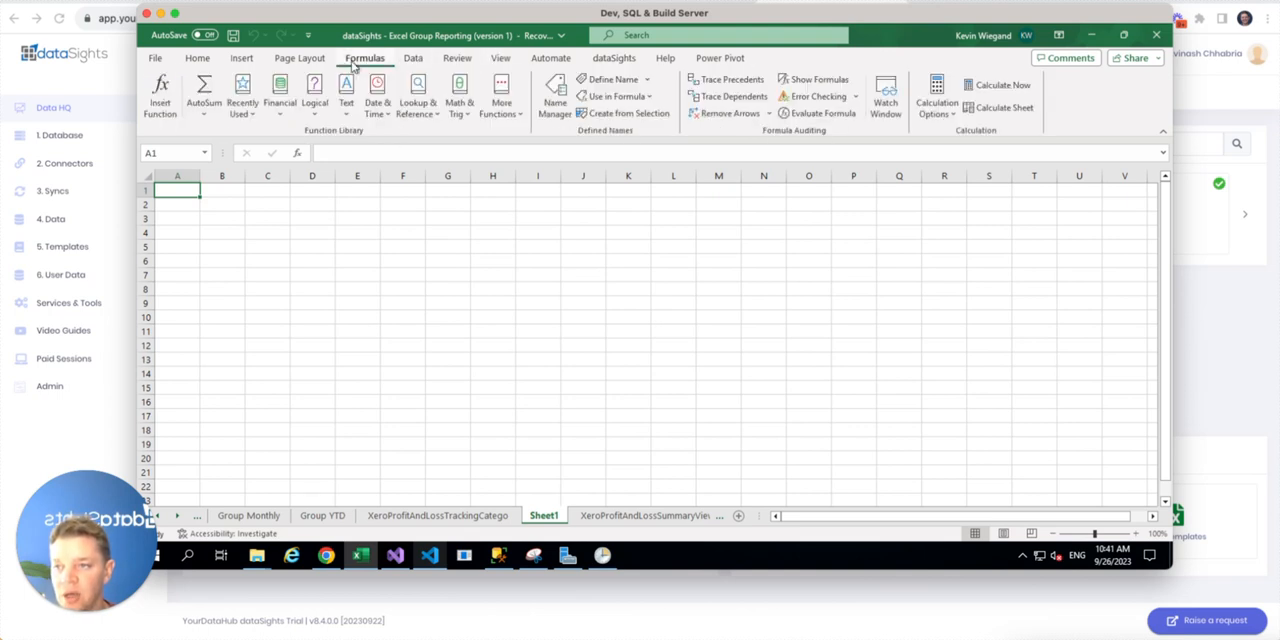
left_click(940, 114)
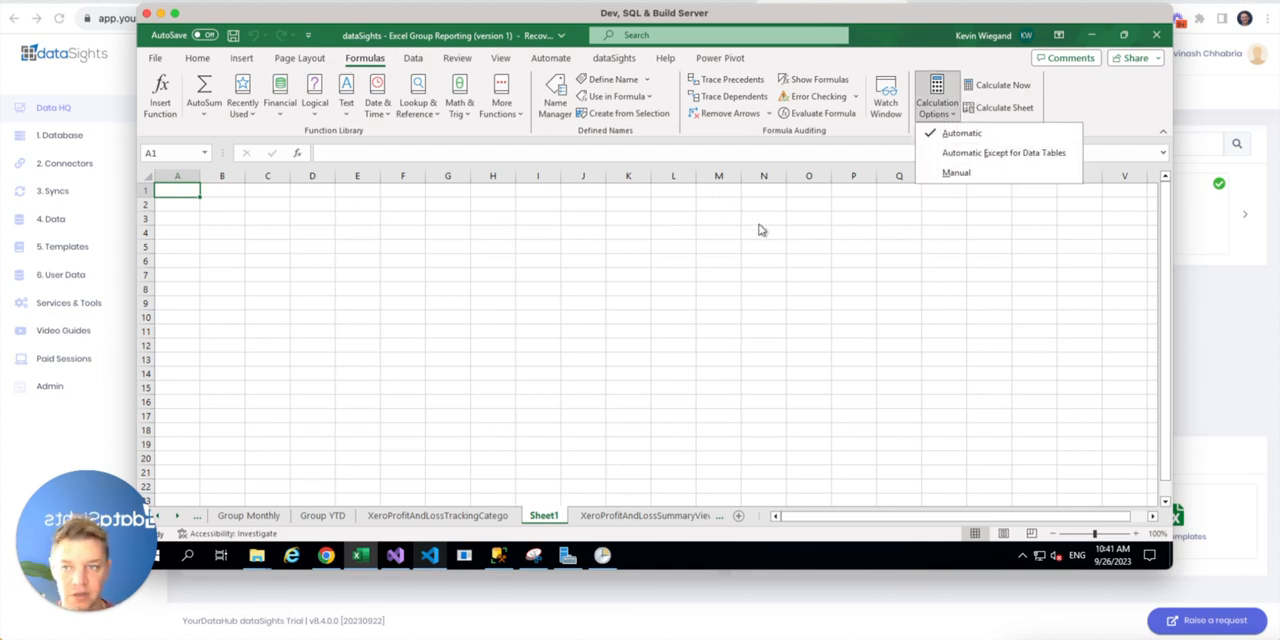
left_click(452, 174)
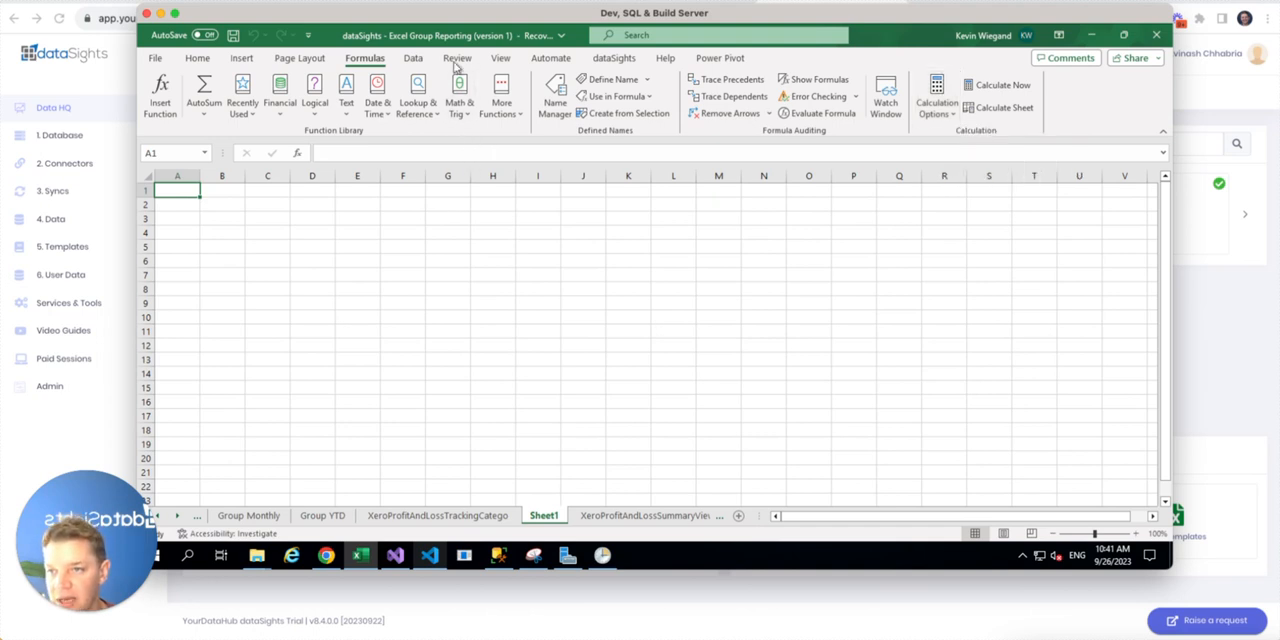
Start a SQL Server database import in Excel, using the server name copied from Data HQ in the browser
left_click(415, 58)
left_click(157, 100)
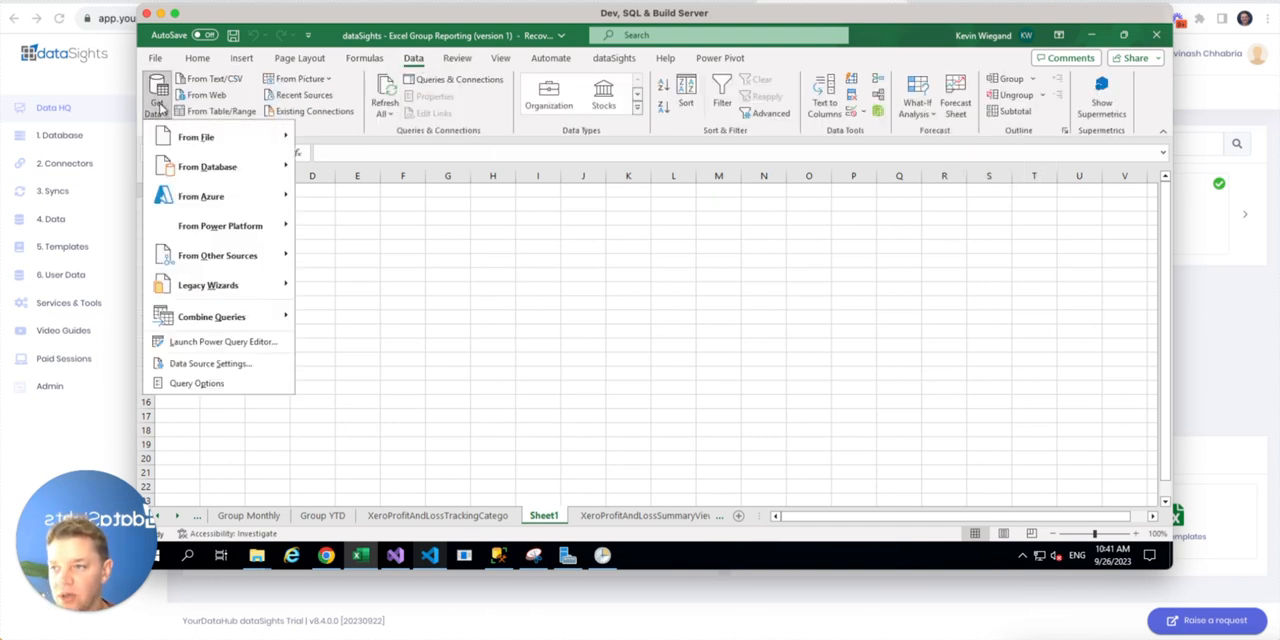
left_click(398, 170)
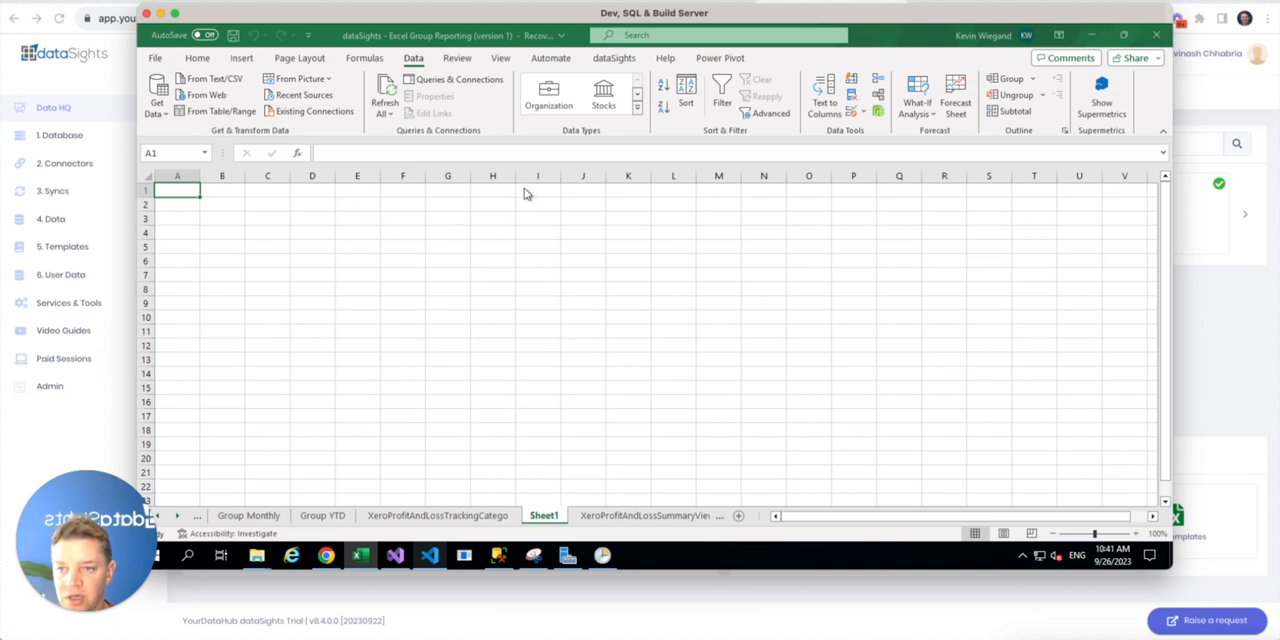
key("super+Tab")
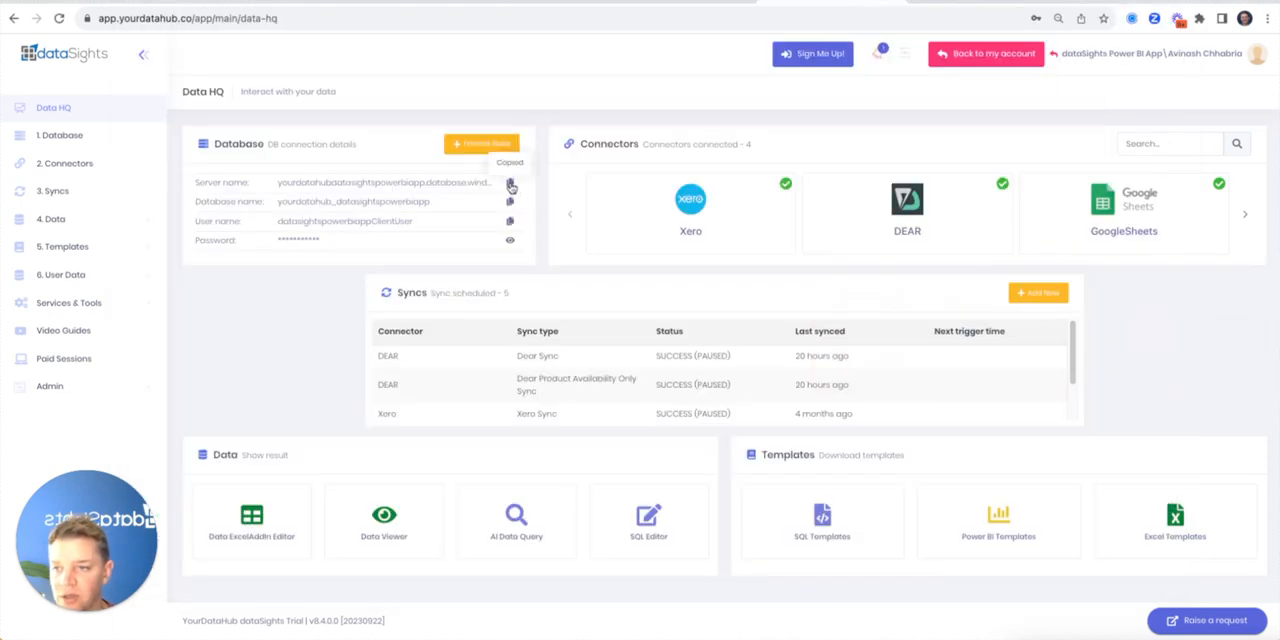
key("super+Tab")
right_click(498, 254)
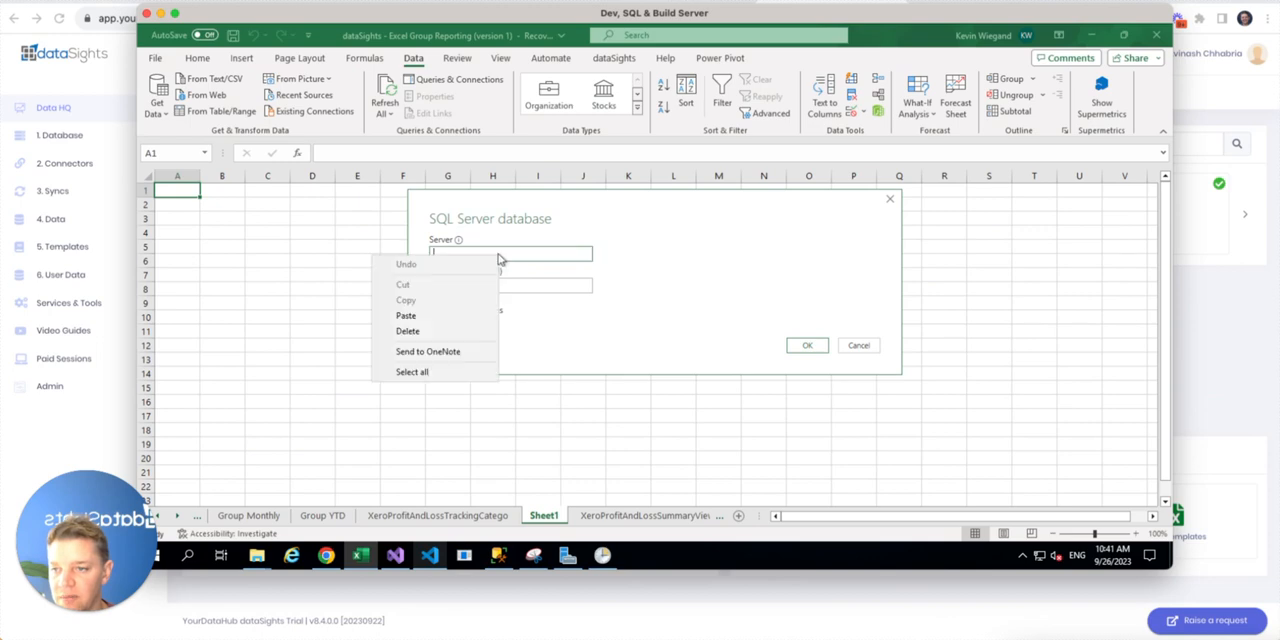
left_click(452, 317)
left_click(808, 347)
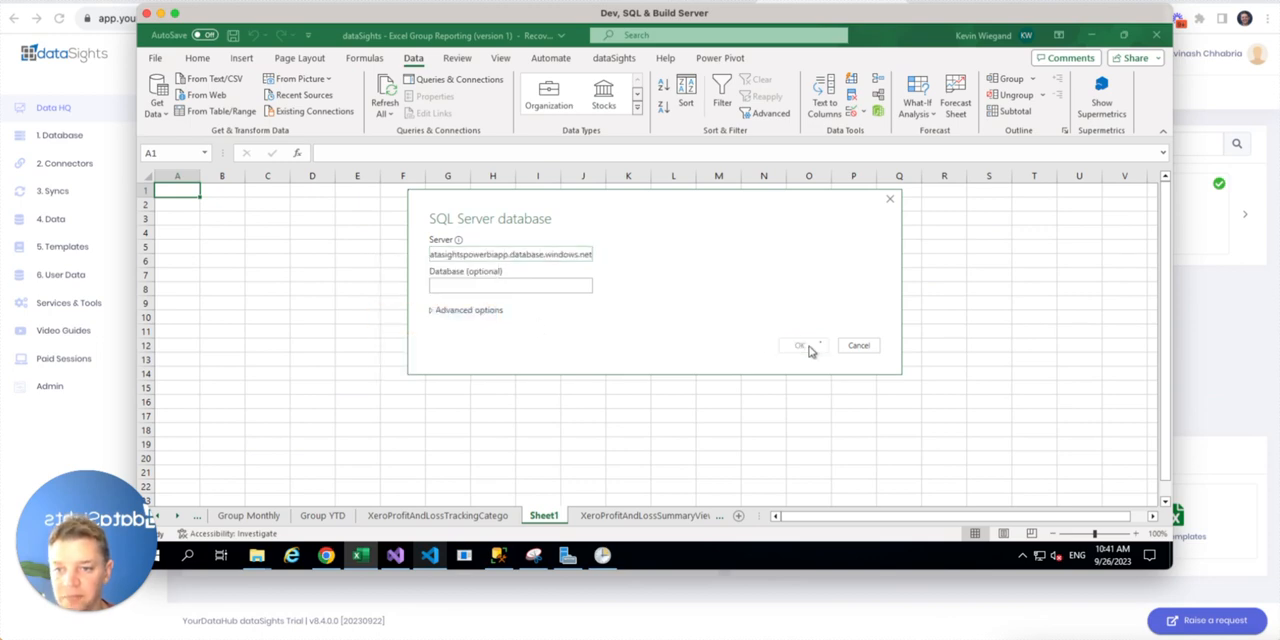
Choose database credentials for the connection and enter the user name copied from Data HQ in the browser
key("super+Tab")
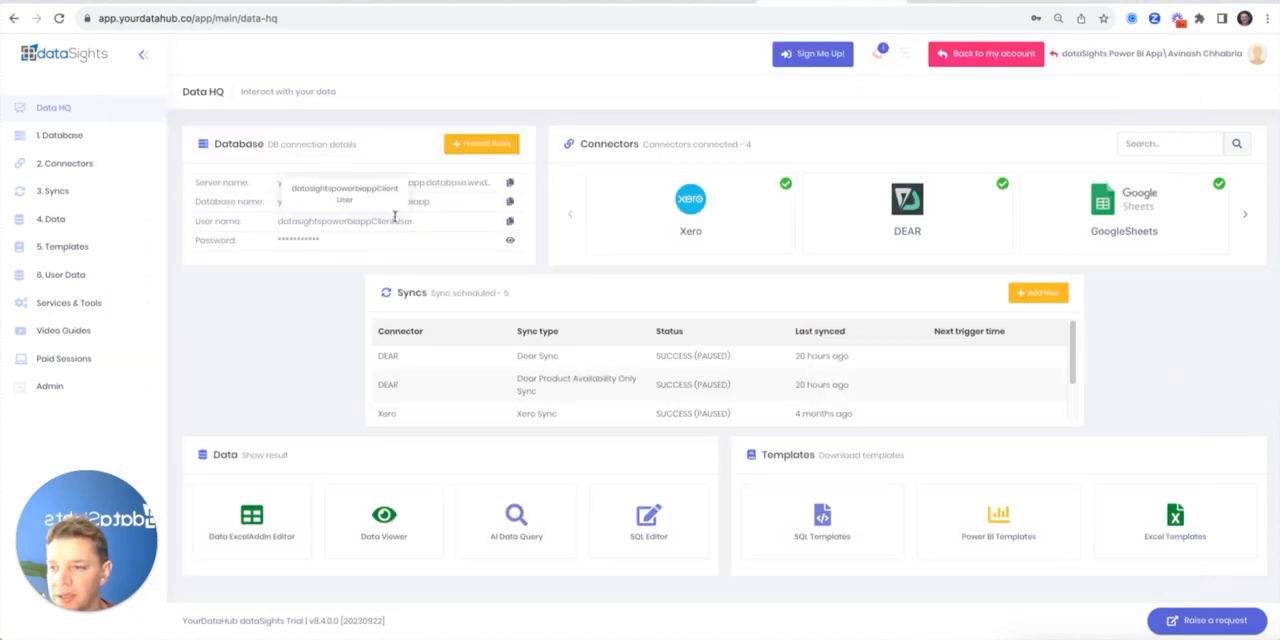
left_click(509, 221)
key("super+Tab")
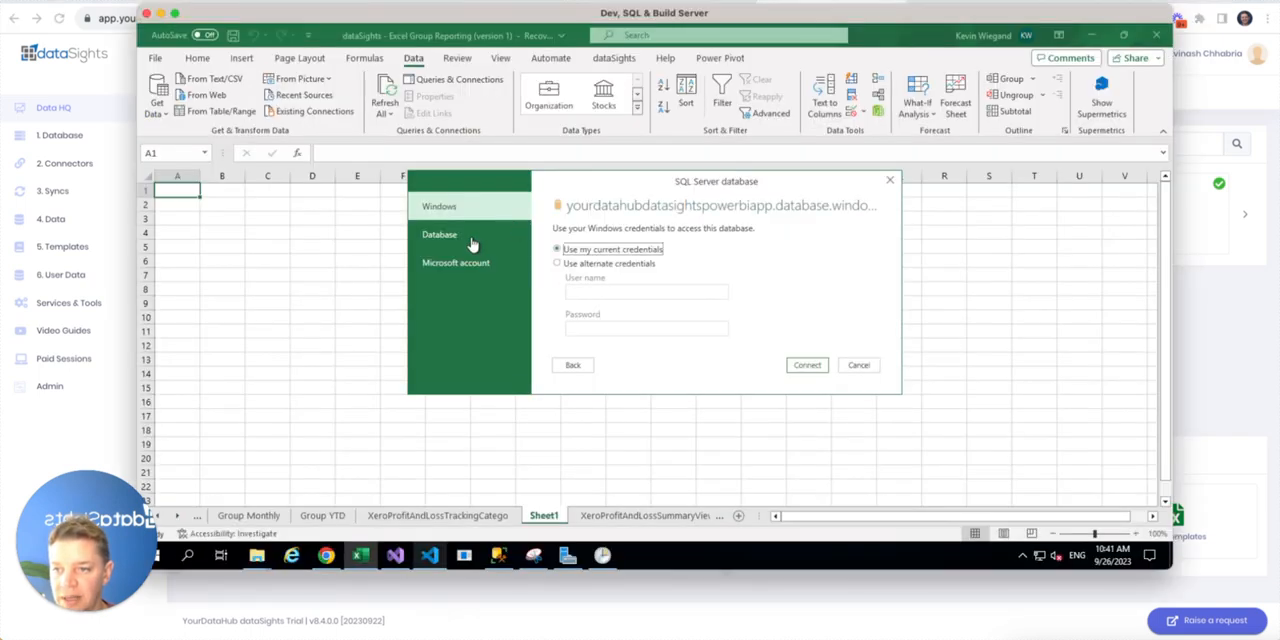
left_click(472, 238)
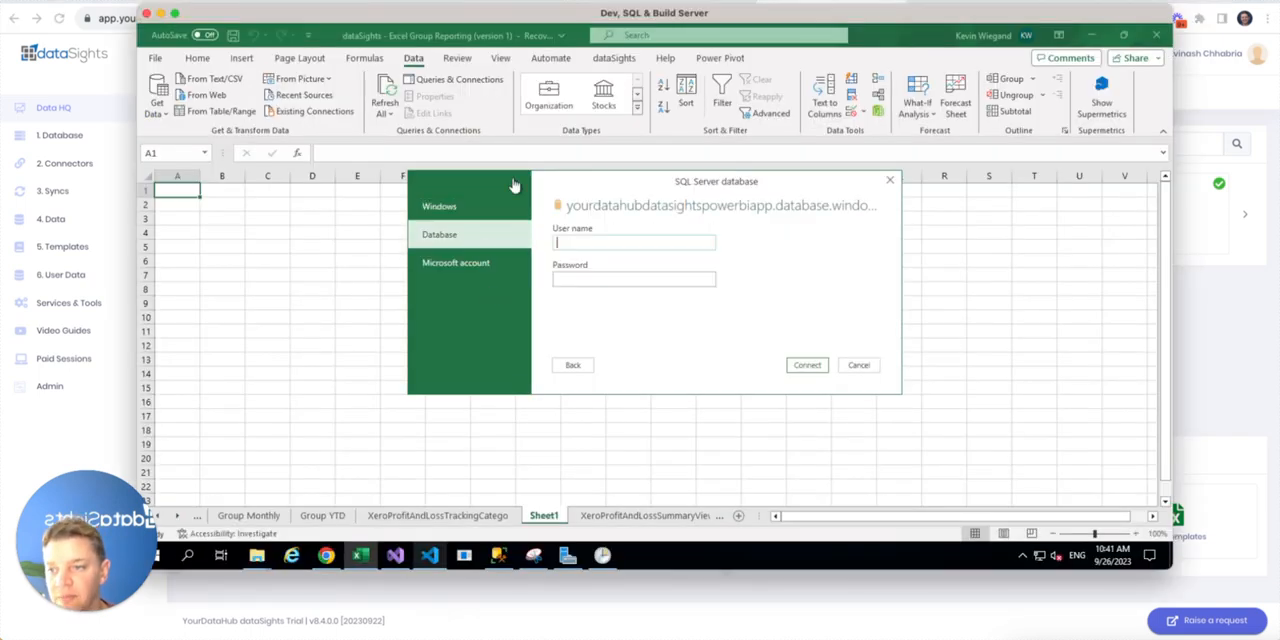
left_click(453, 212)
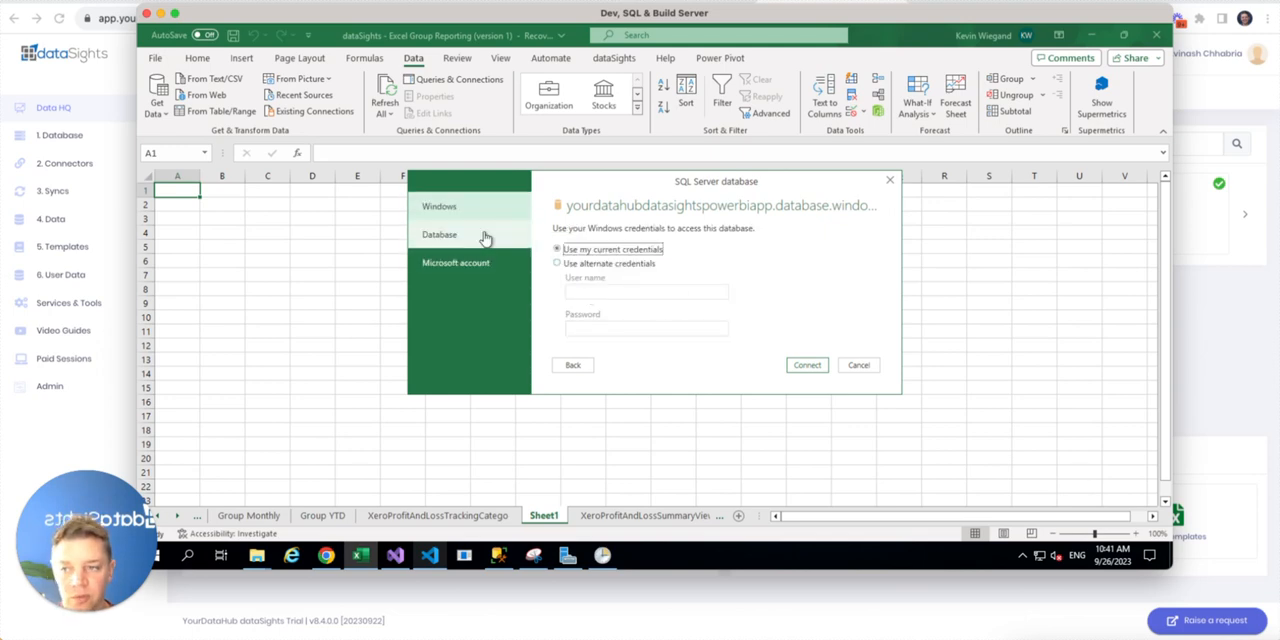
left_click(485, 238)
left_click(597, 241)
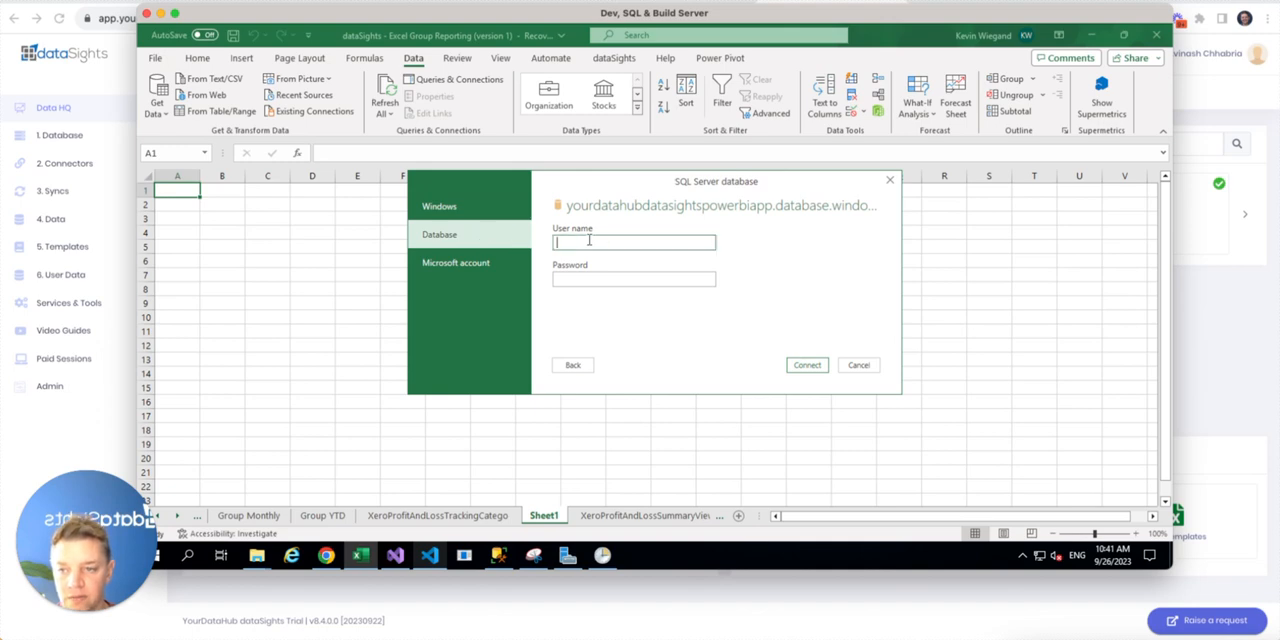
right_click(597, 241)
left_click(551, 302)
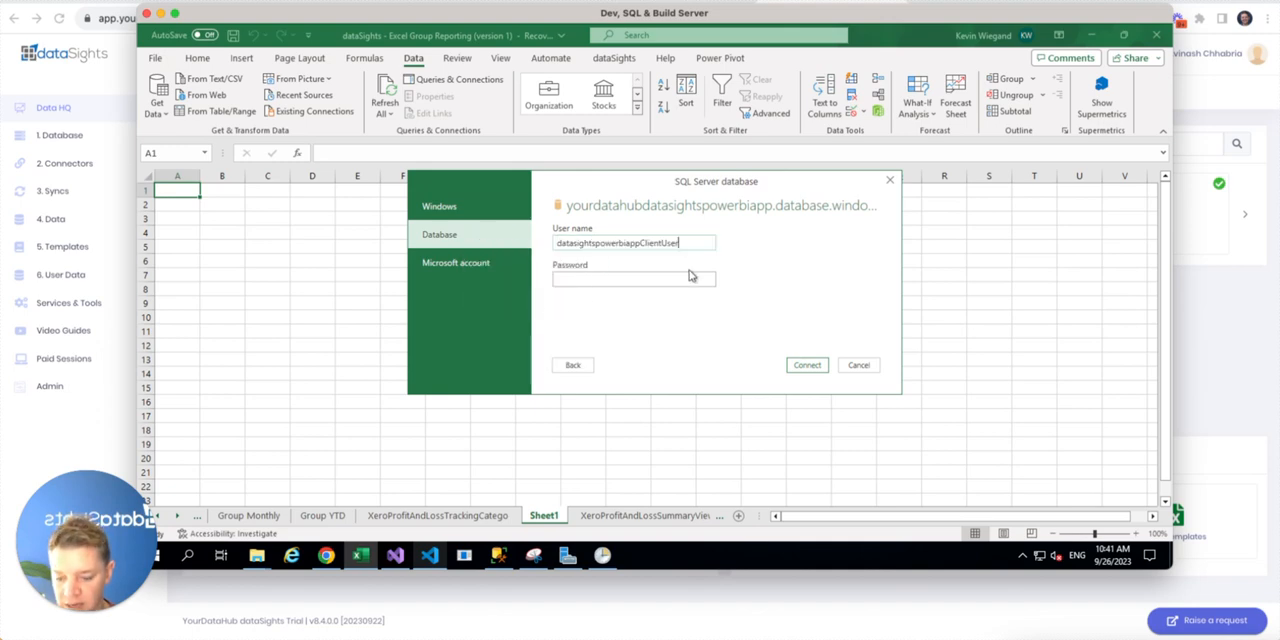
Paste the database password into the SQL Server credentials in Excel and connect to the server
key("super+Tab")
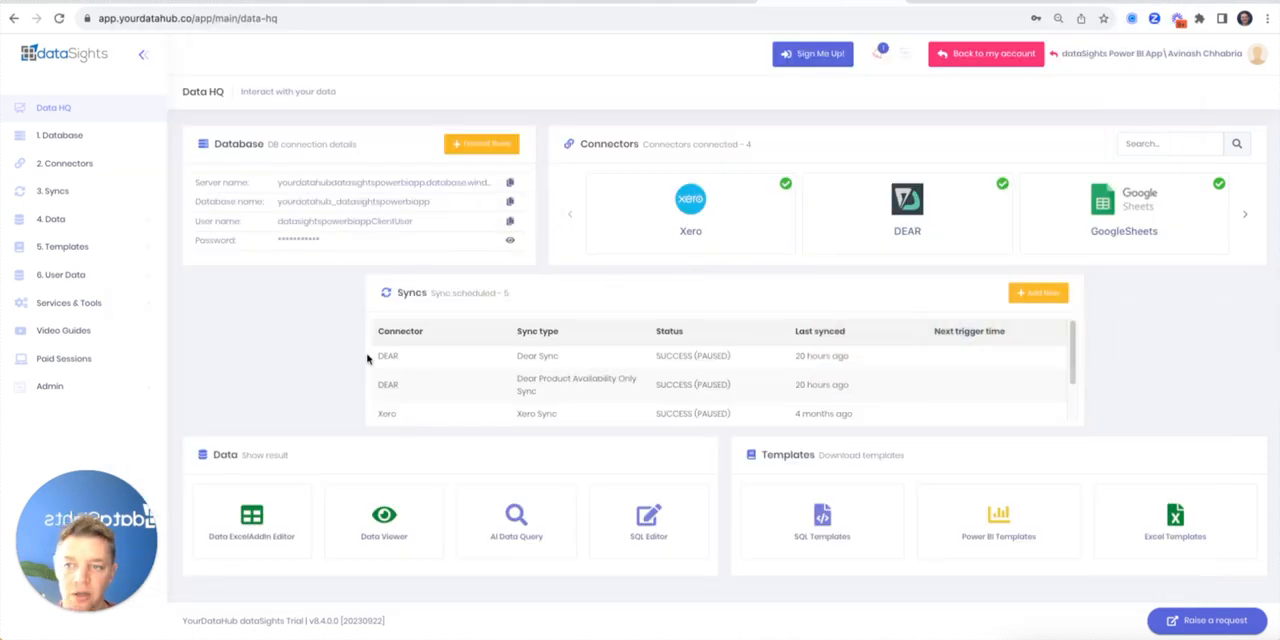
key("super+Tab")
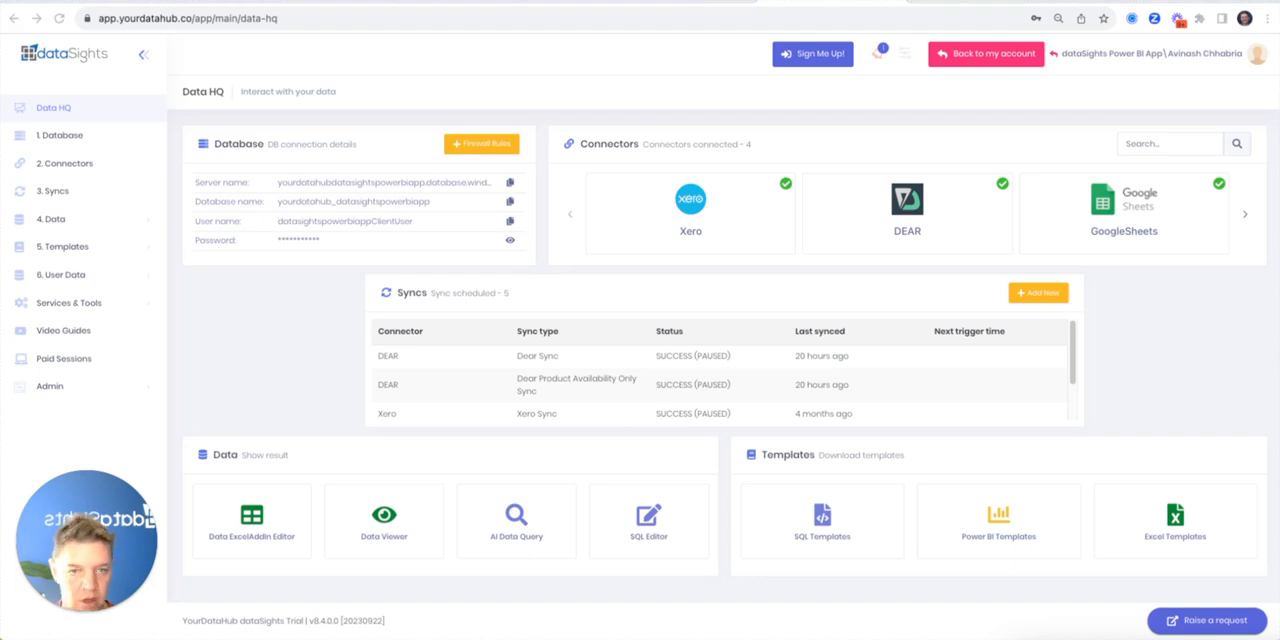
key("super+Tab")
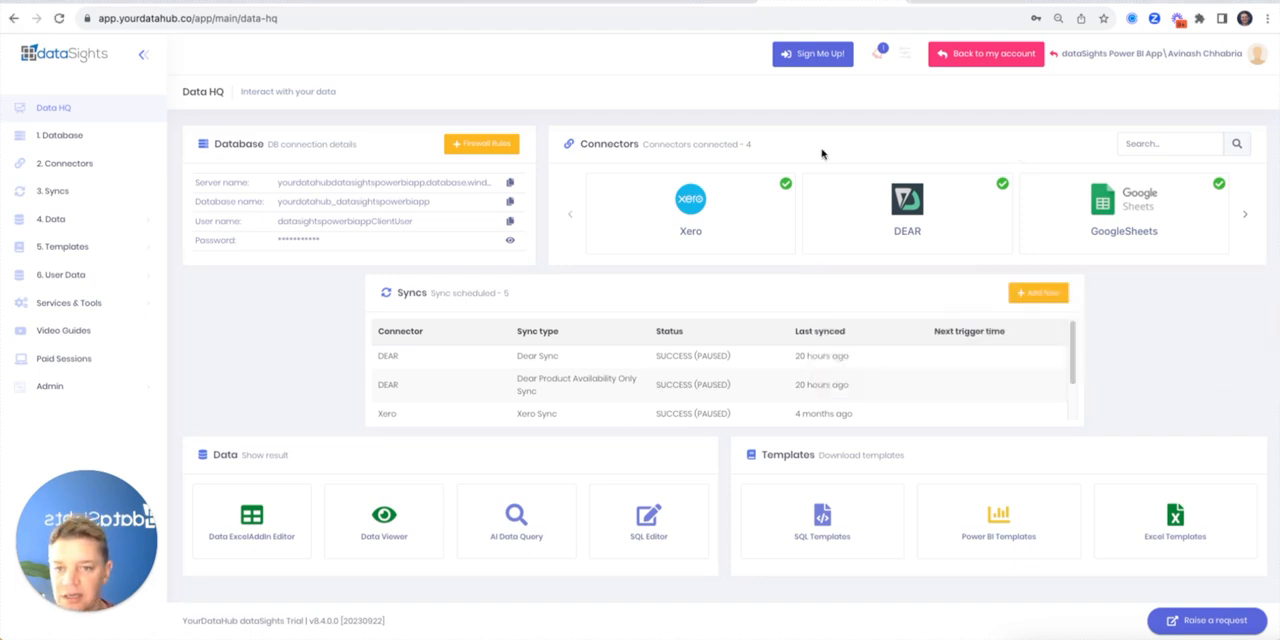
key("super+Tab")
key("super+Tab")
left_click(562, 279)
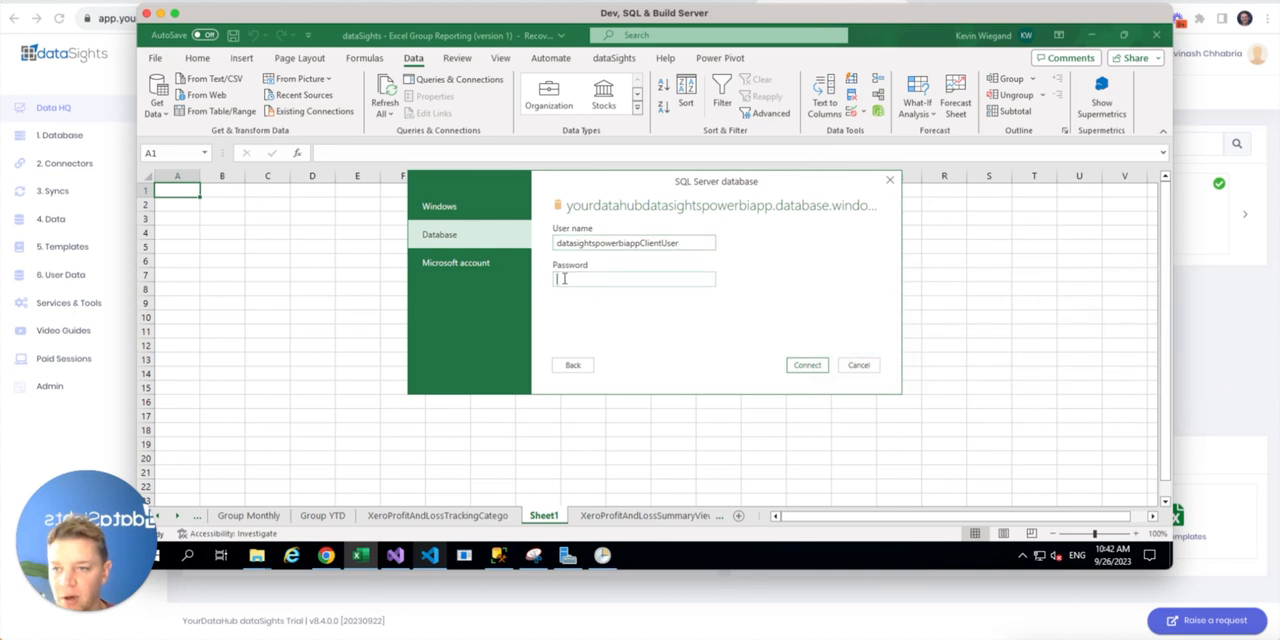
right_click(563, 279)
left_click(517, 337)
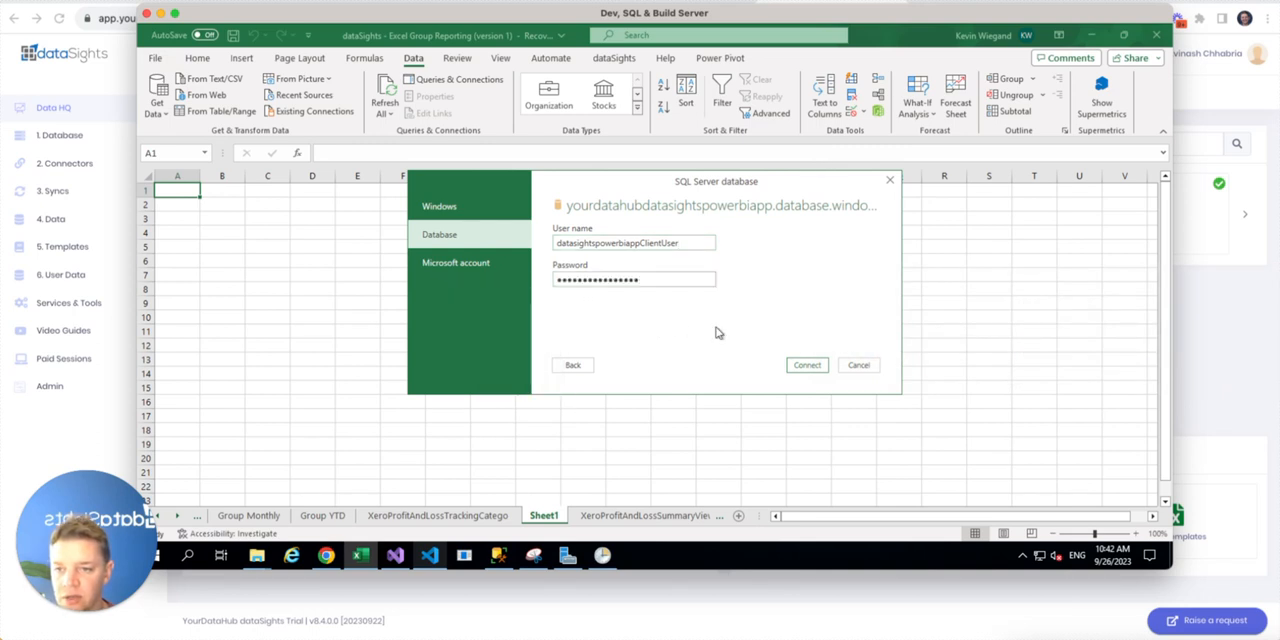
left_click(807, 365)
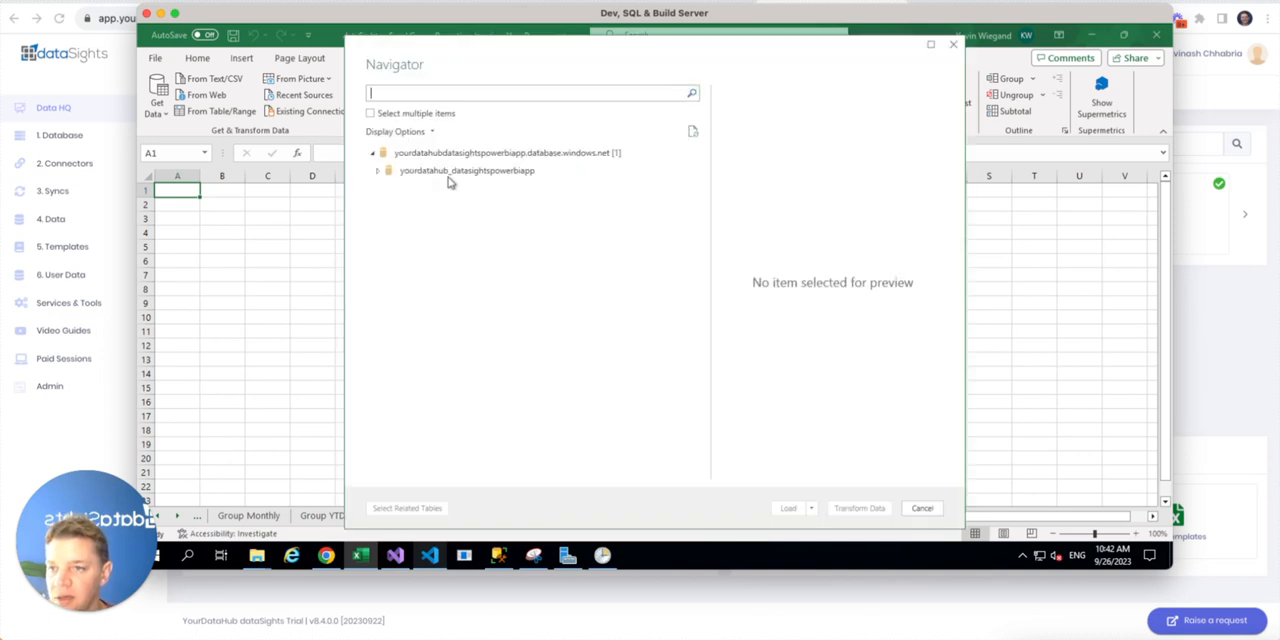
Expand the yourdatahub_datasightspowerbiapp database, enable selecting multiple items, and select the Accounts table
left_click(378, 175)
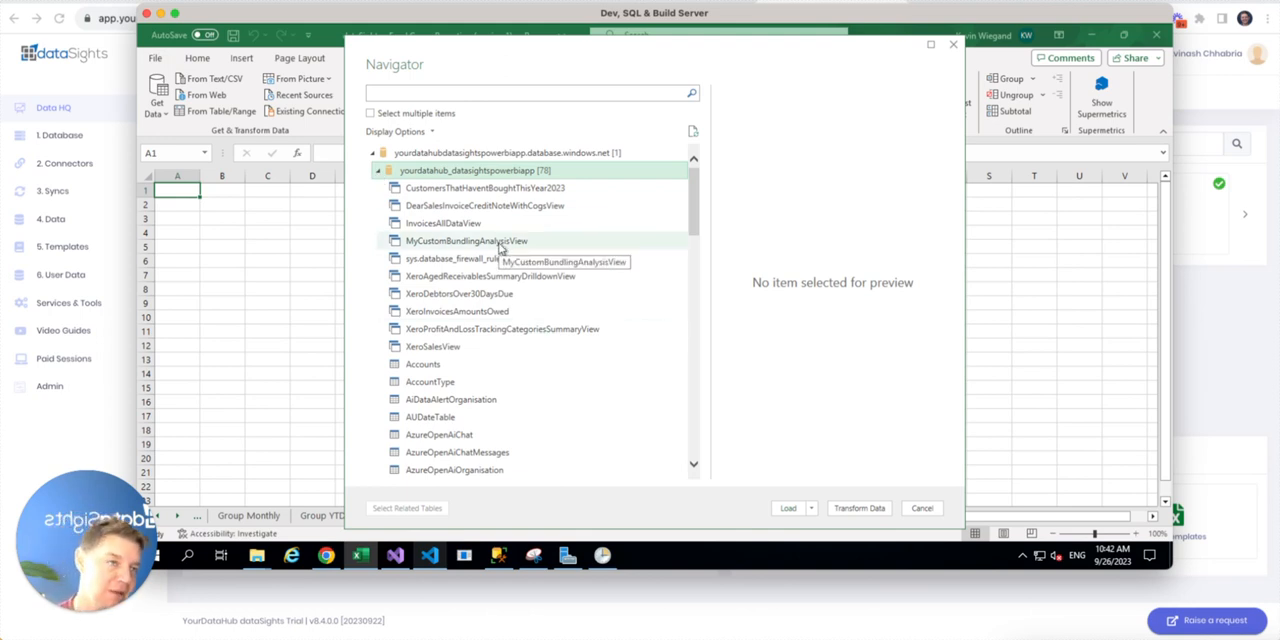
scroll(501, 250, "down", 15)
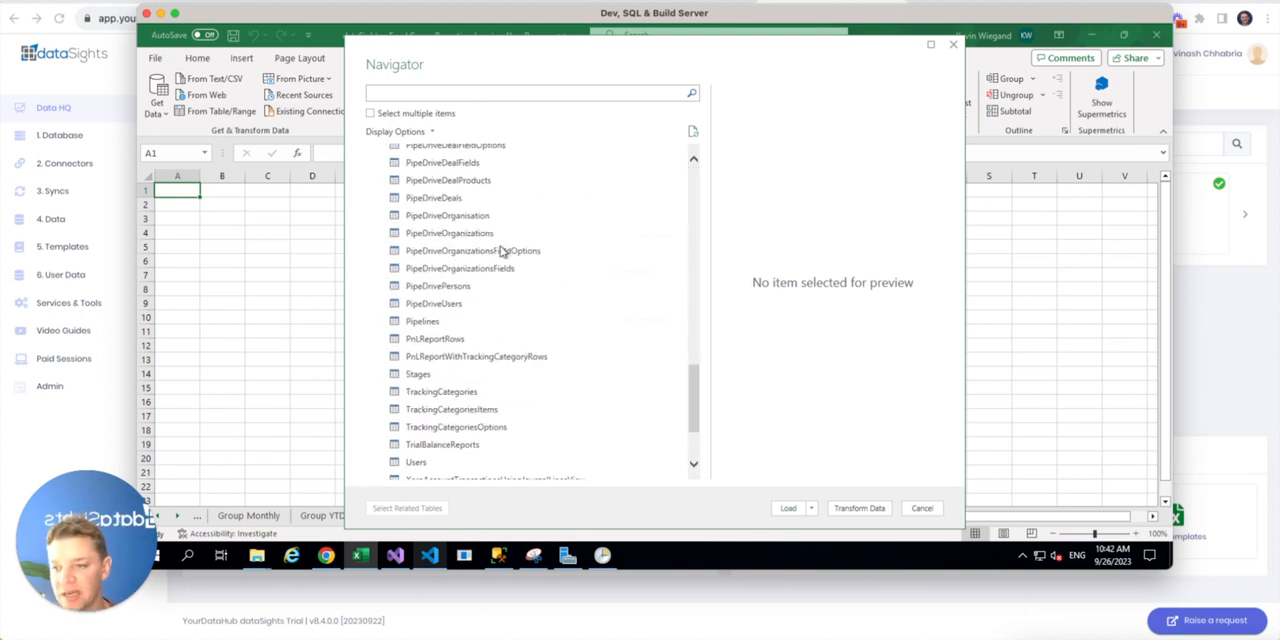
scroll(501, 251, "up", 15)
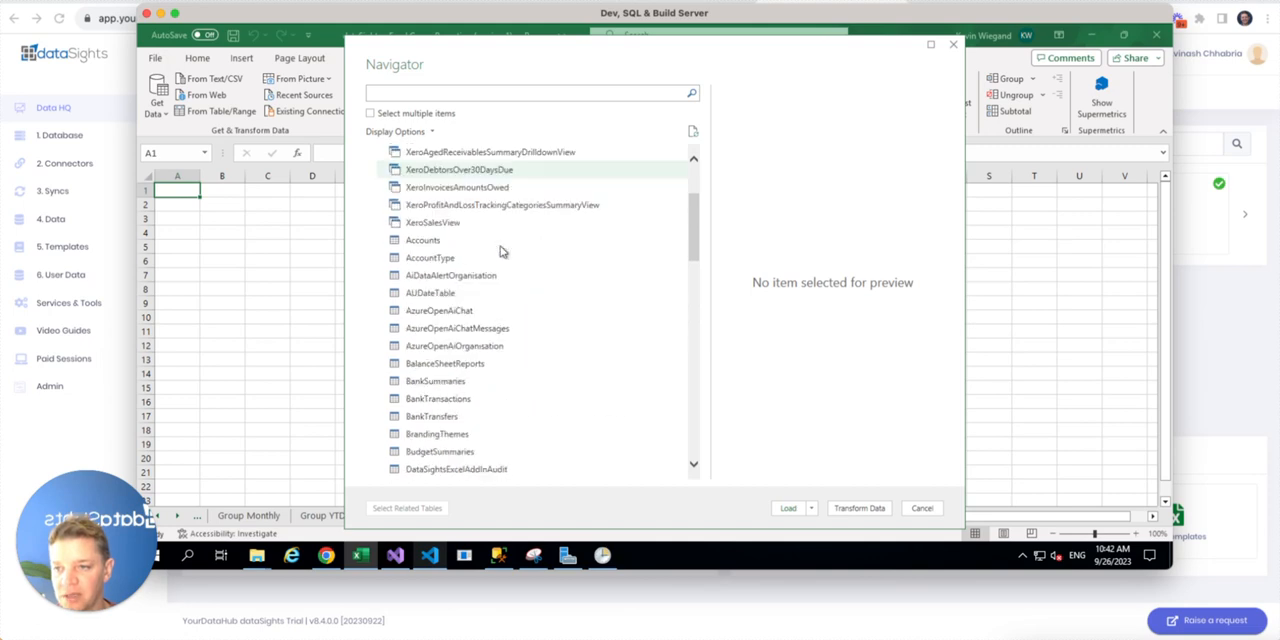
left_click(370, 113)
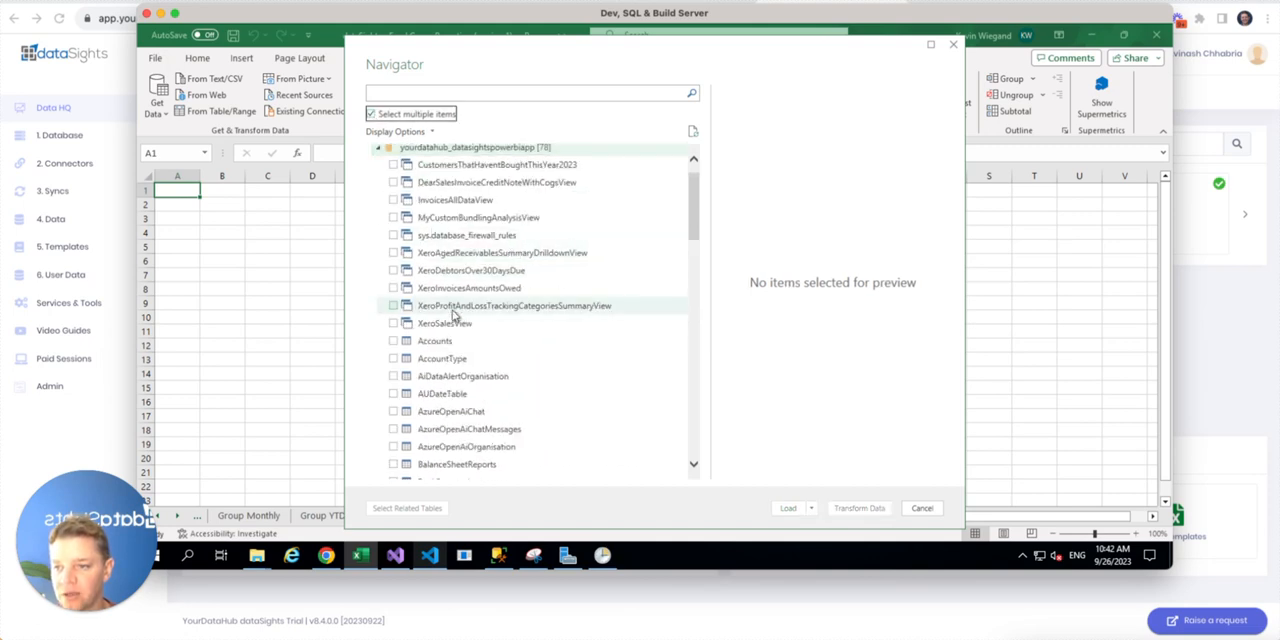
left_click(393, 341)
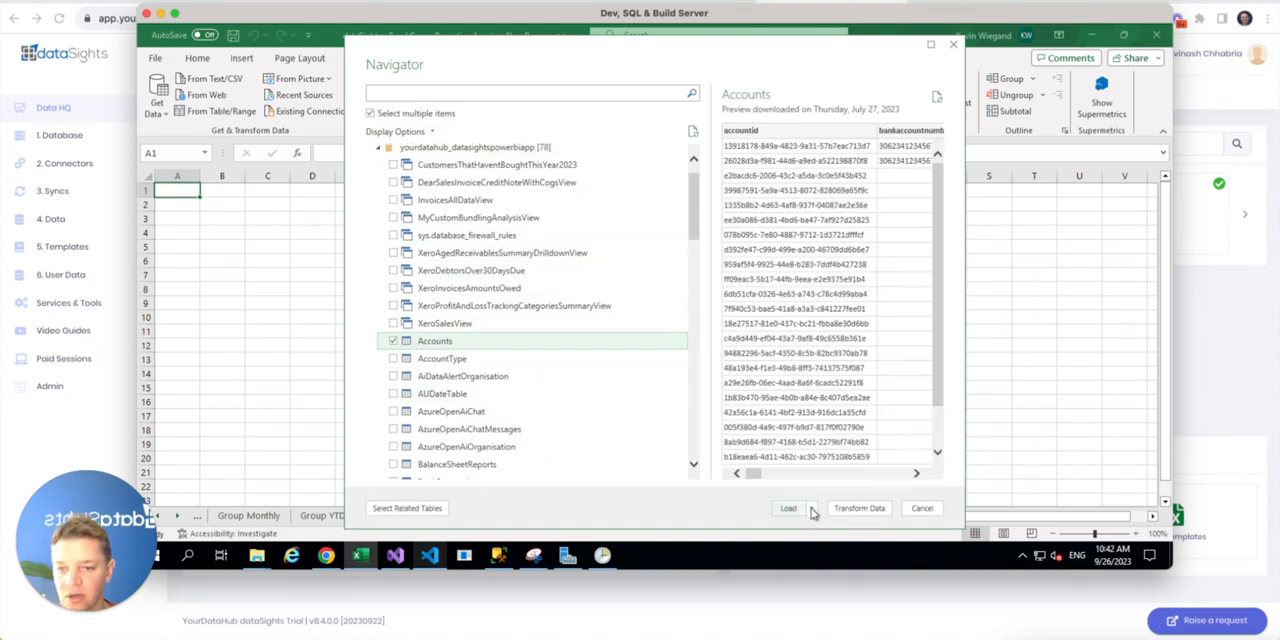
Load the Accounts data as a table in a new worksheet, with the data added to the Data Model
left_click(813, 512)
left_click(831, 537)
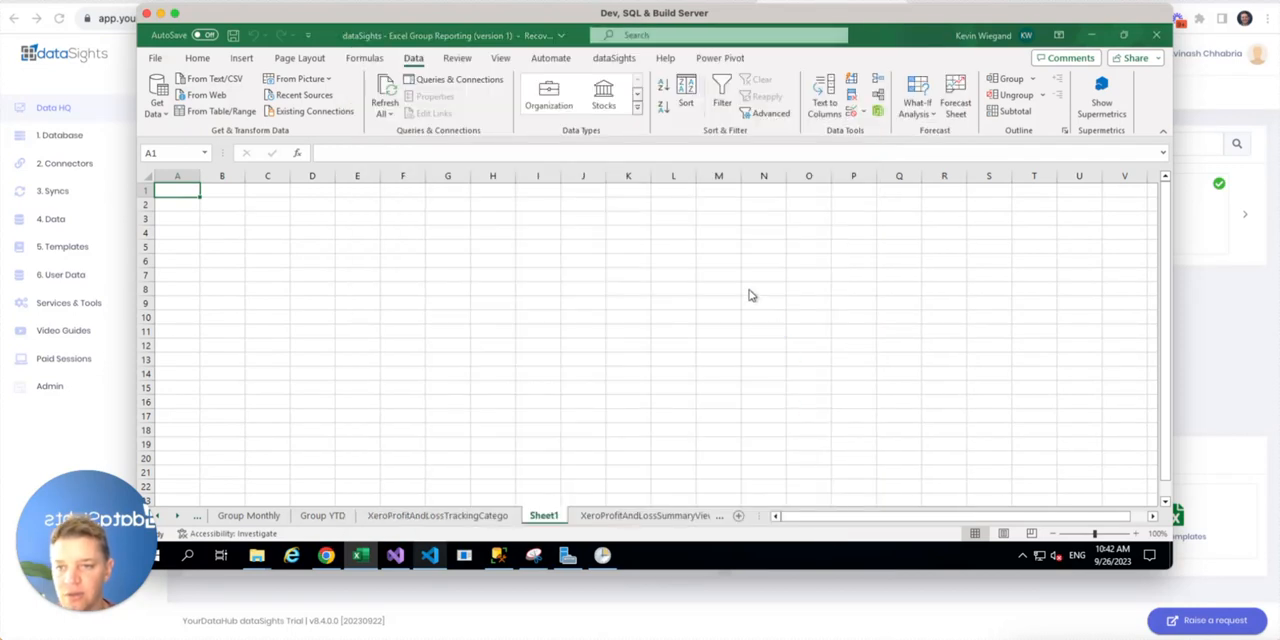
left_click(670, 251)
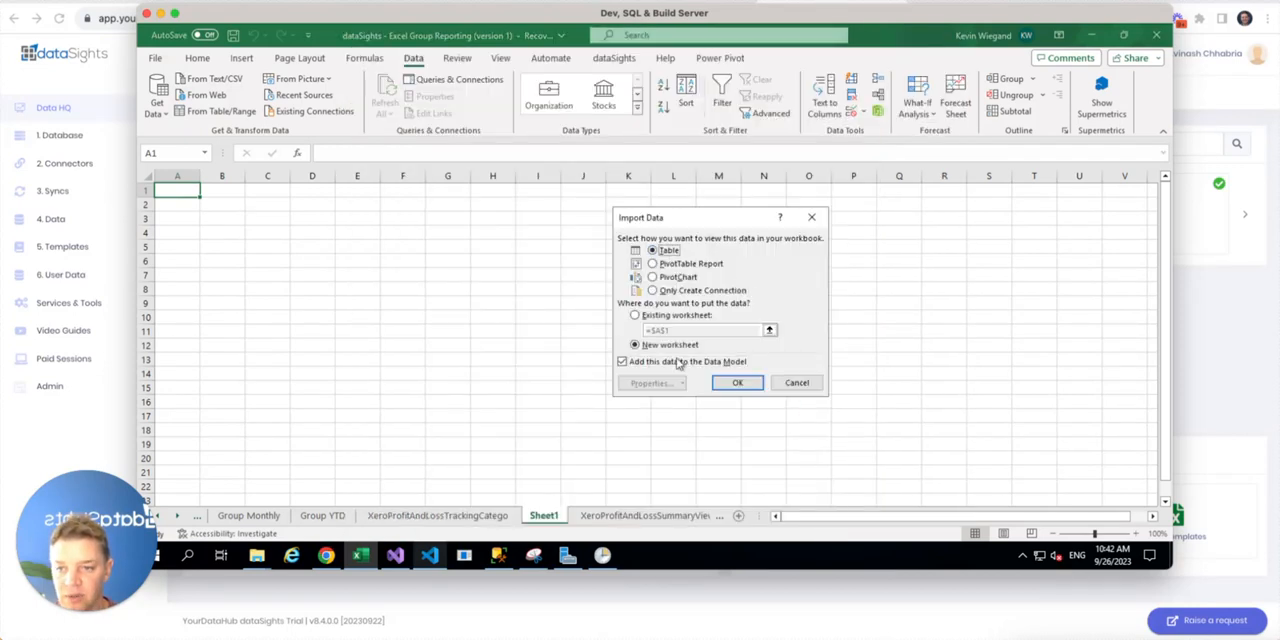
left_click(738, 382)
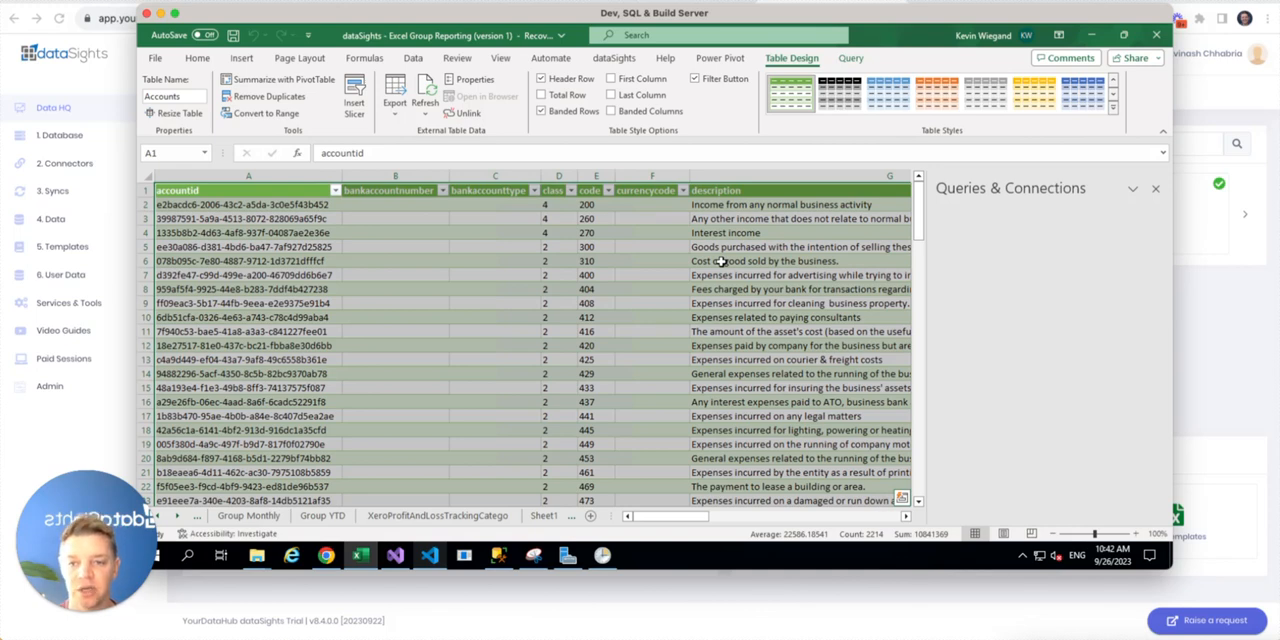
Deselect the imported table by selecting cell G6, and hide the Queries & Connections pane
left_click(755, 261)
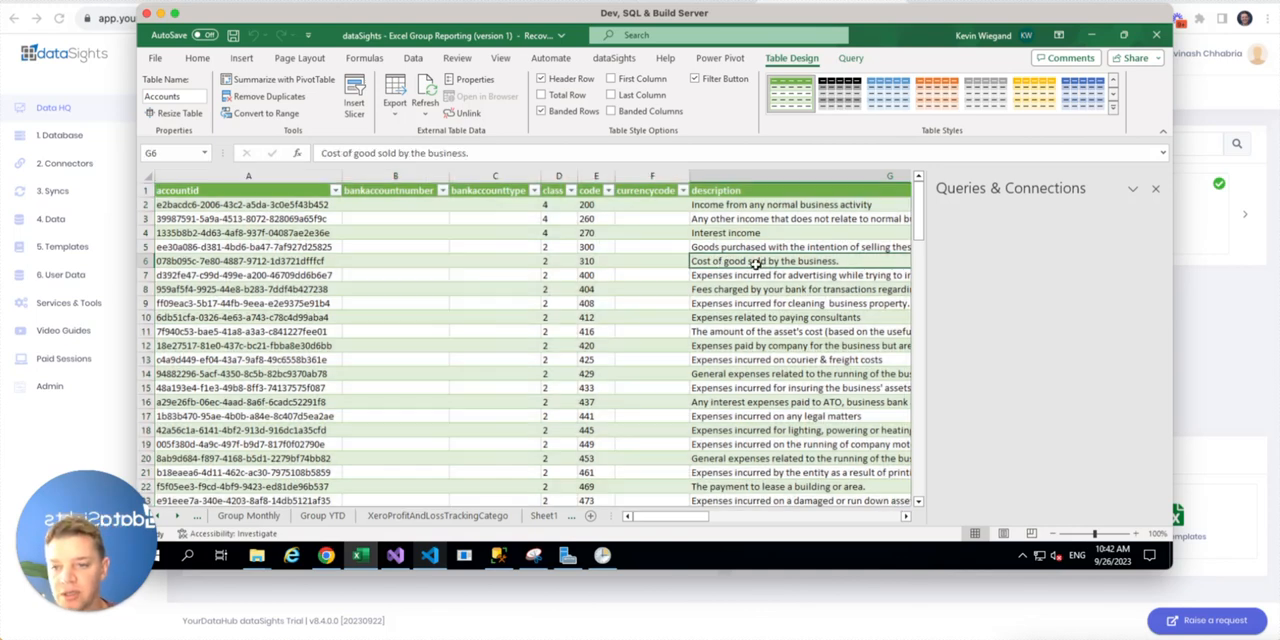
left_click(413, 59)
left_click(452, 80)
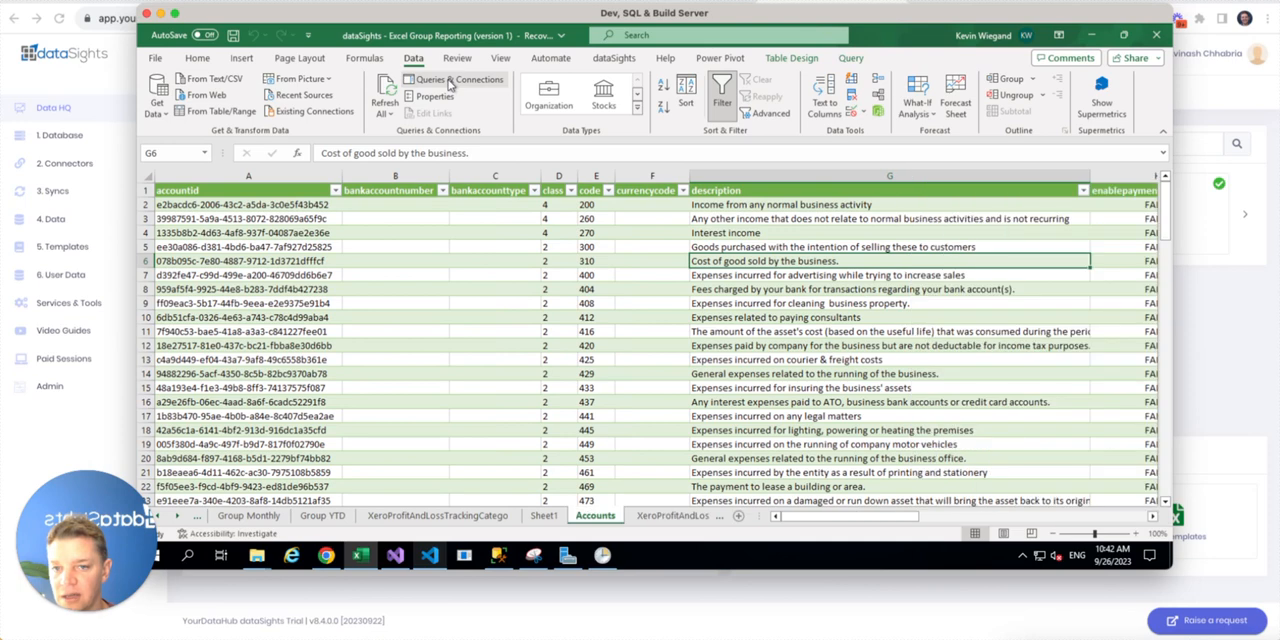
Show the workbook's queries and connections and refresh the Accounts query
left_click(452, 80)
right_click(988, 300)
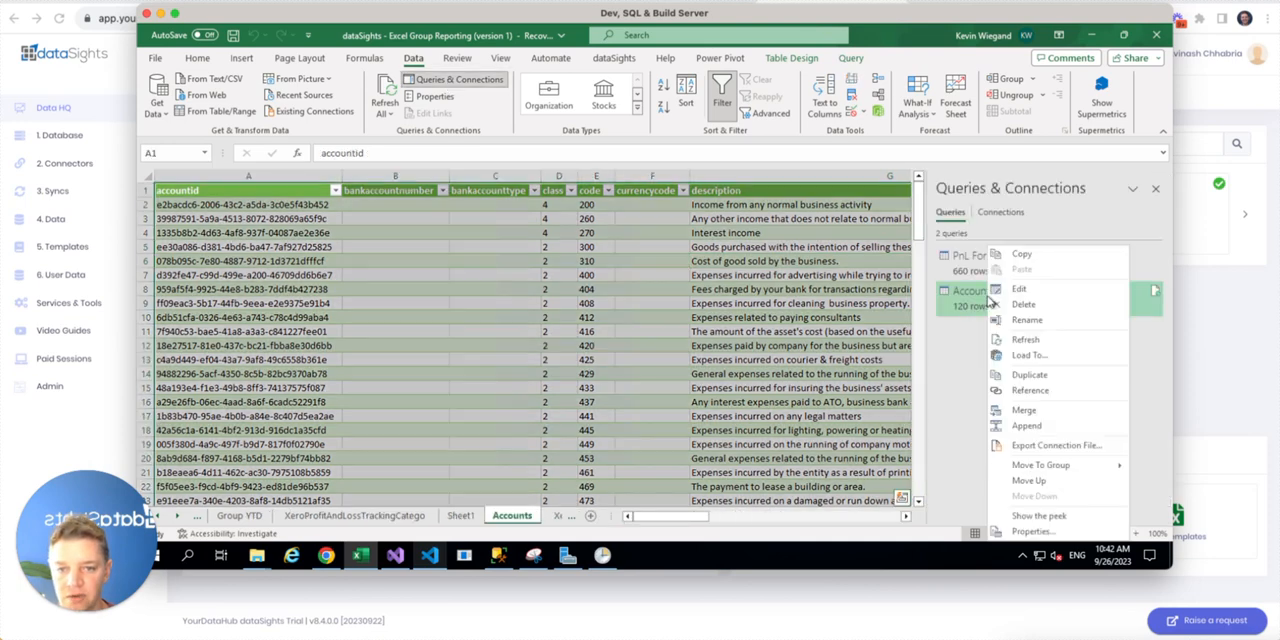
left_click(1025, 339)
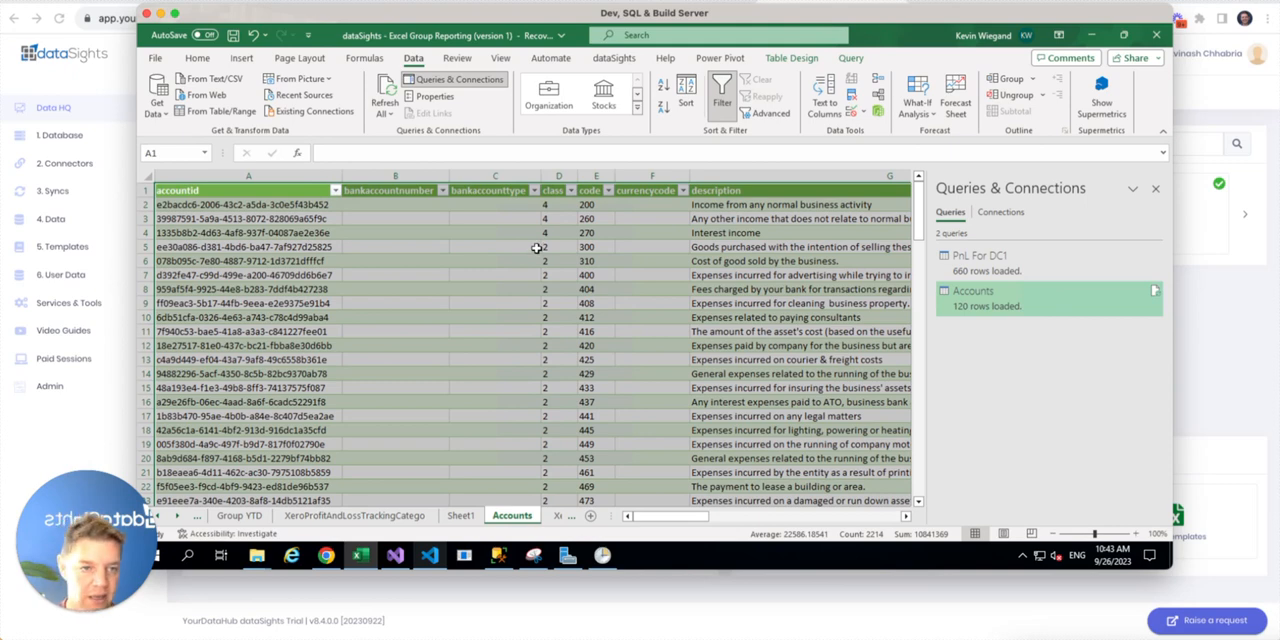
Minimize the remote server session, create a blank workbook in Excel for Mac, and list its data import sources
left_click(160, 14)
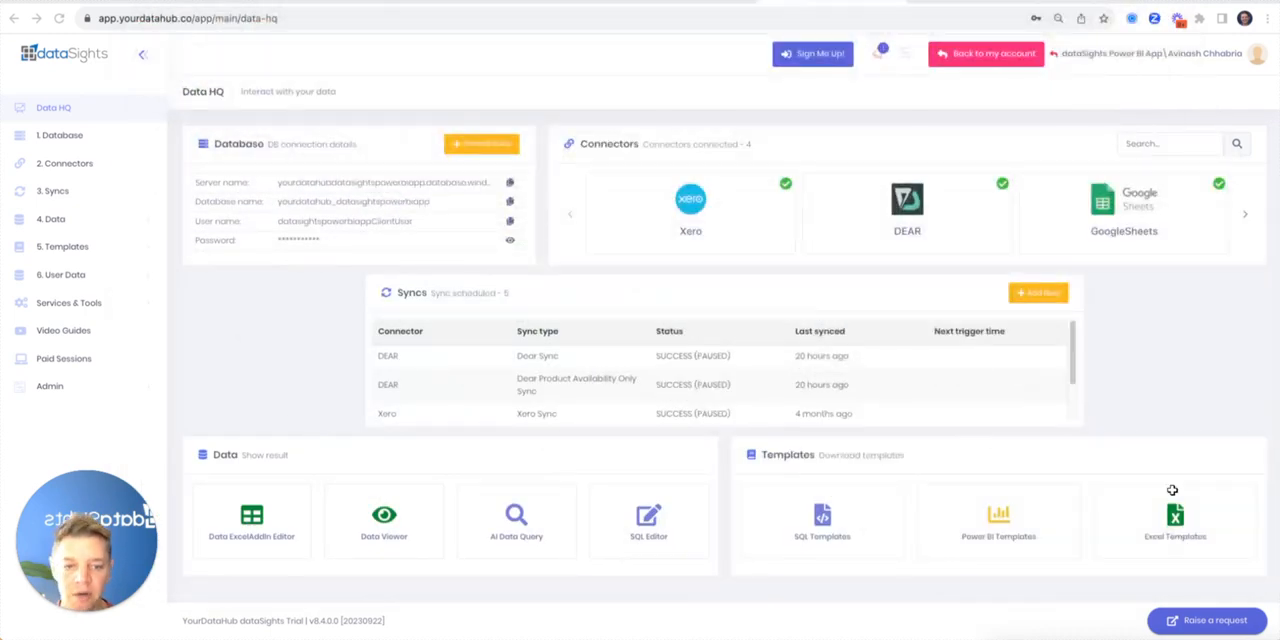
key("super+Tab")
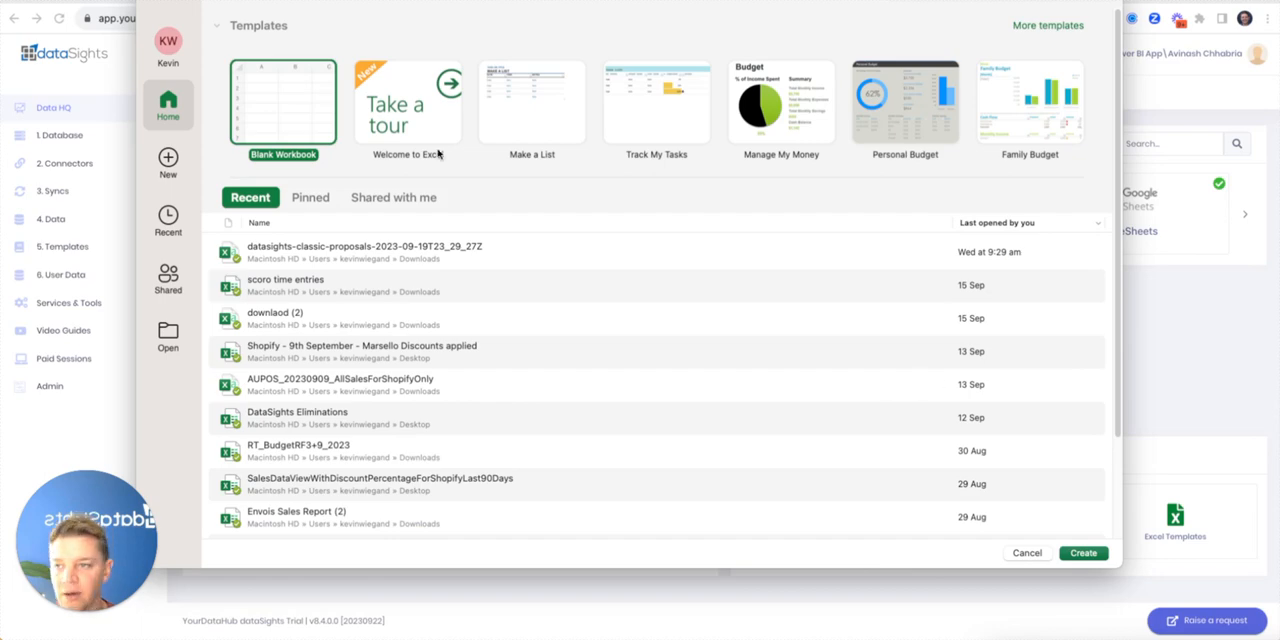
double_click(270, 106)
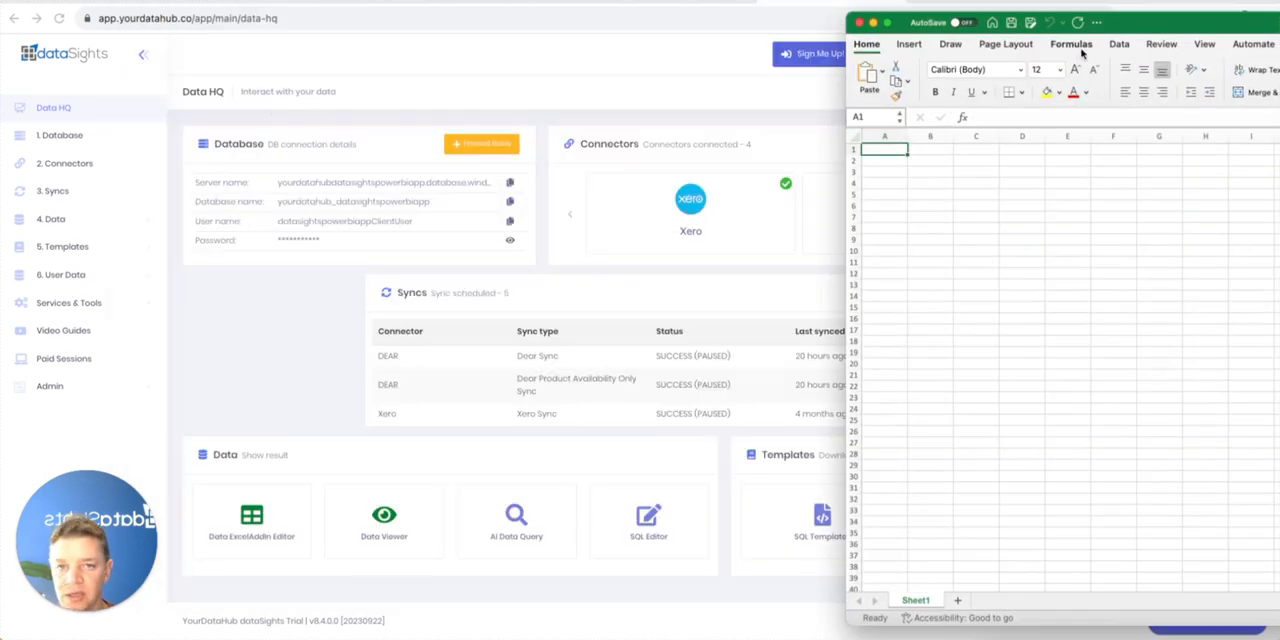
left_click_drag(1138, 14, 421, 26)
left_click(400, 39)
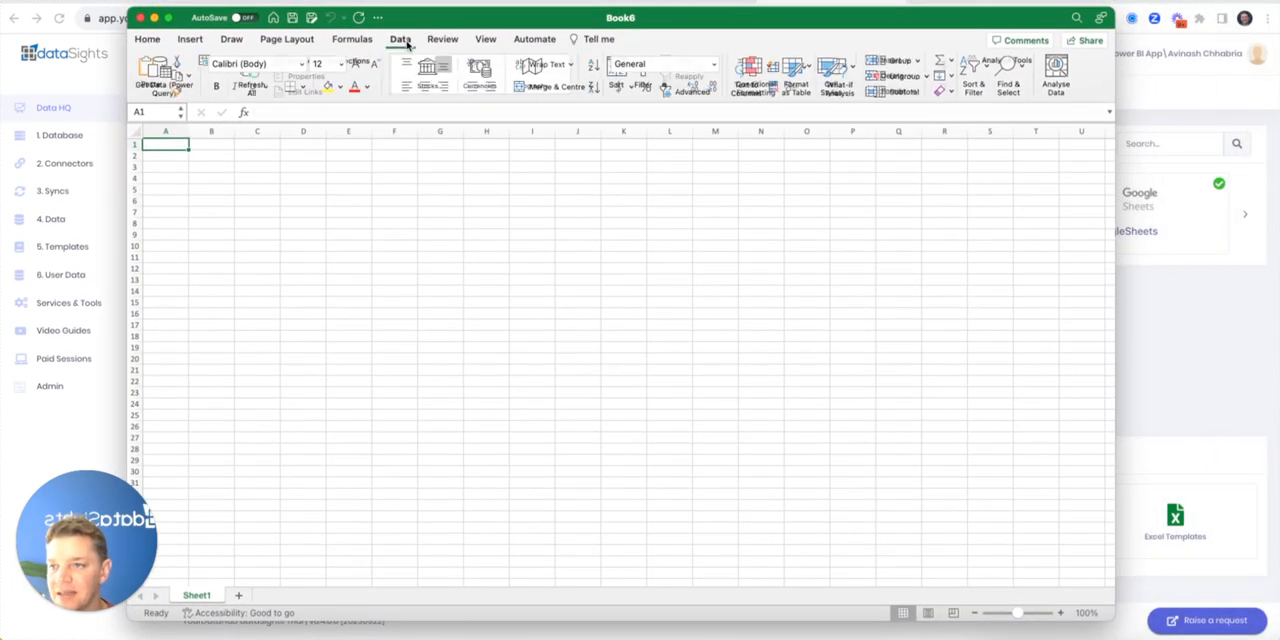
left_click(179, 66)
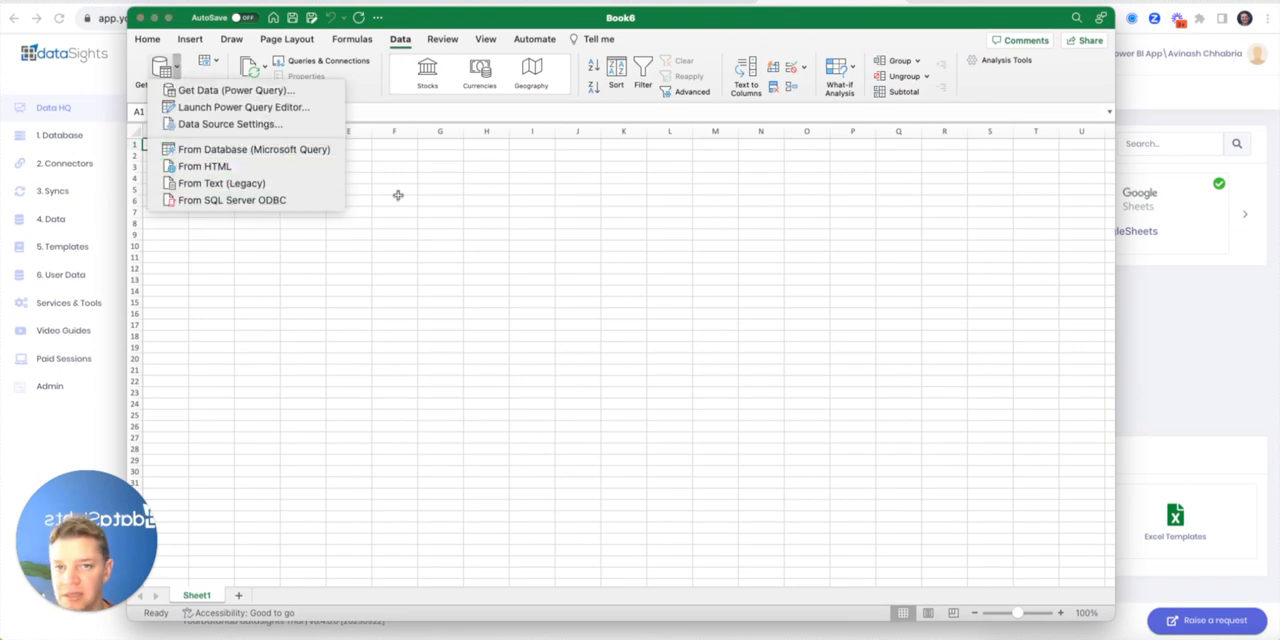
Search the web in Chrome for "odbc sql server for mac" and open Microsoft's macOS ODBC driver installation article
left_click(1220, 2)
key("super+t")
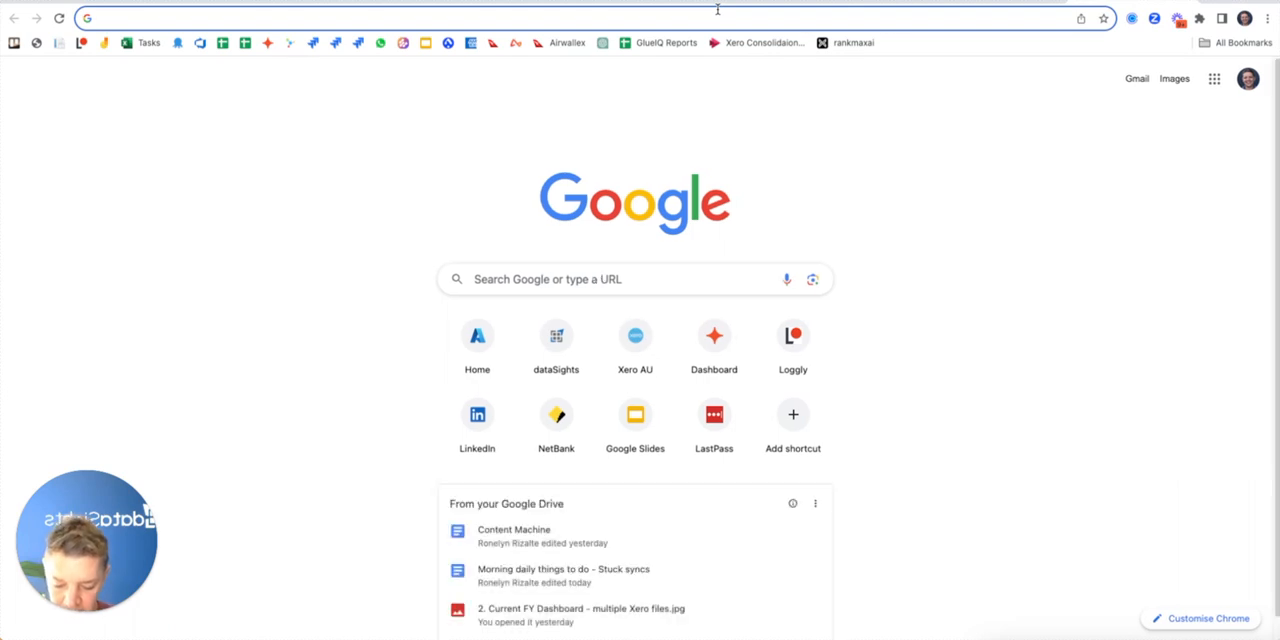
type("odbc sql server for mac")
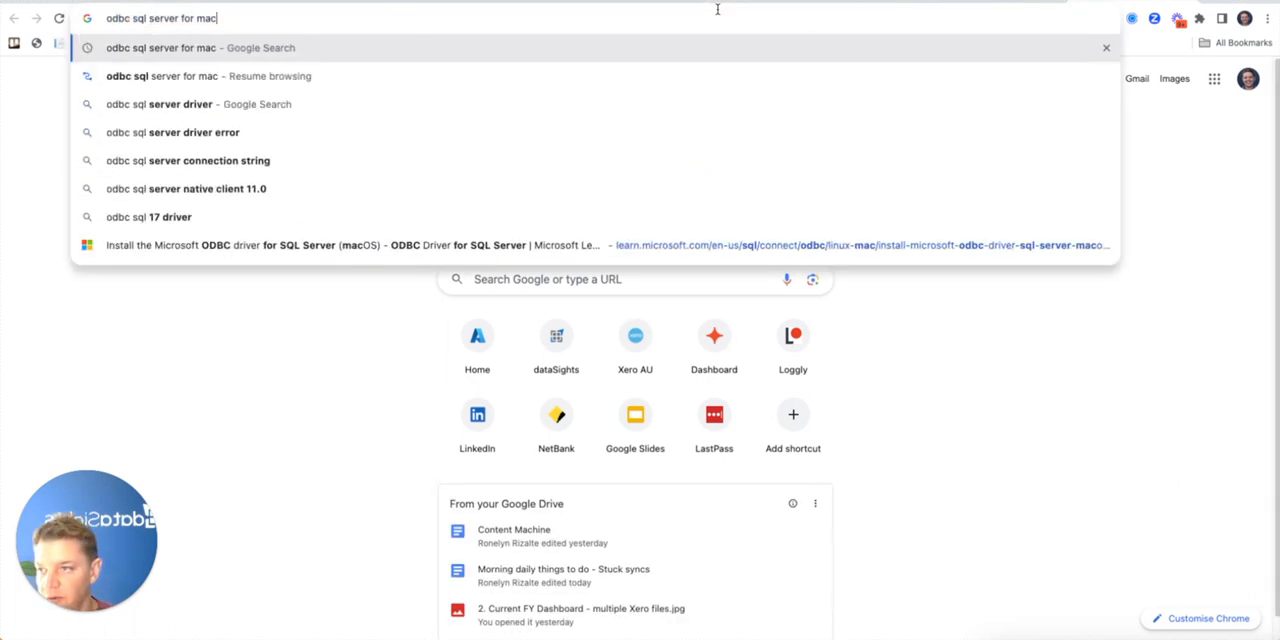
key("Return")
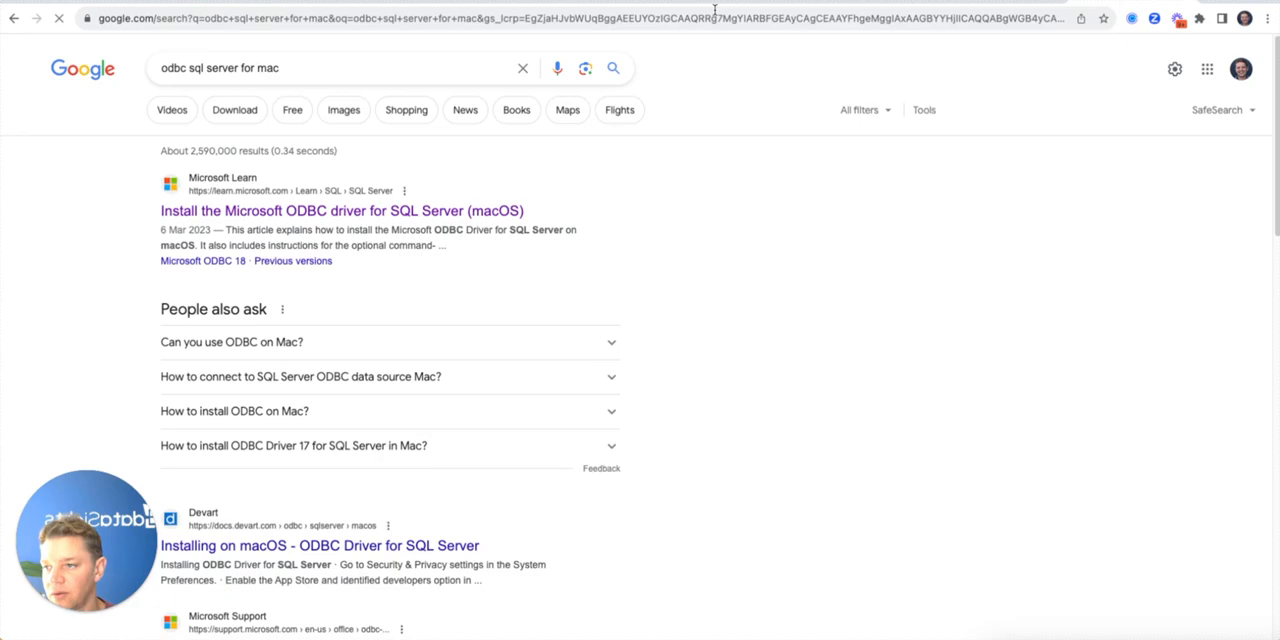
left_click(311, 213)
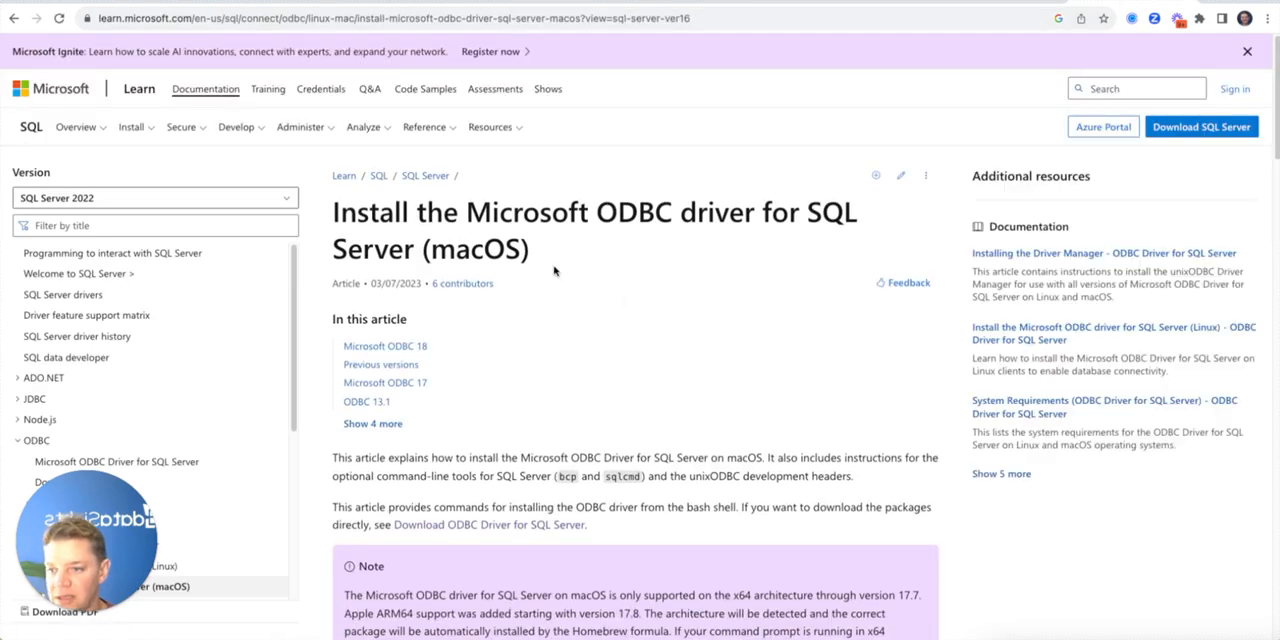
Look through the macOS installation article and open its Download ODBC Driver for SQL Server page to view the driver downloads
scroll(555, 272, "down", 10)
scroll(553, 270, "down", 12)
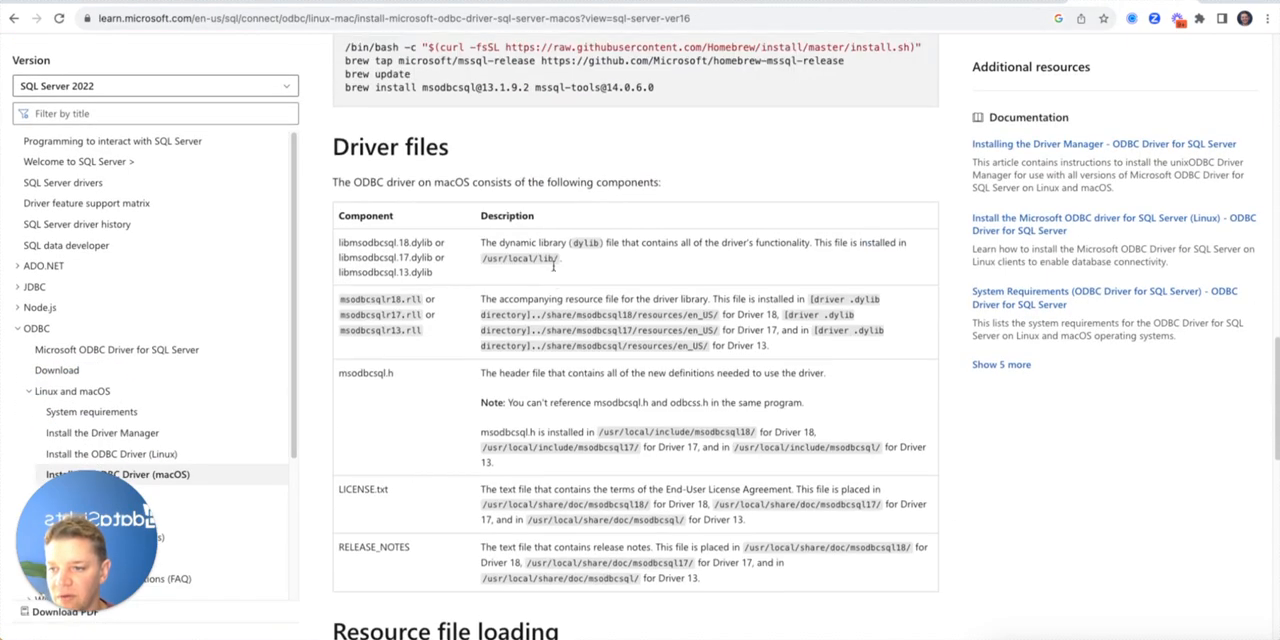
scroll(552, 265, "down", 3)
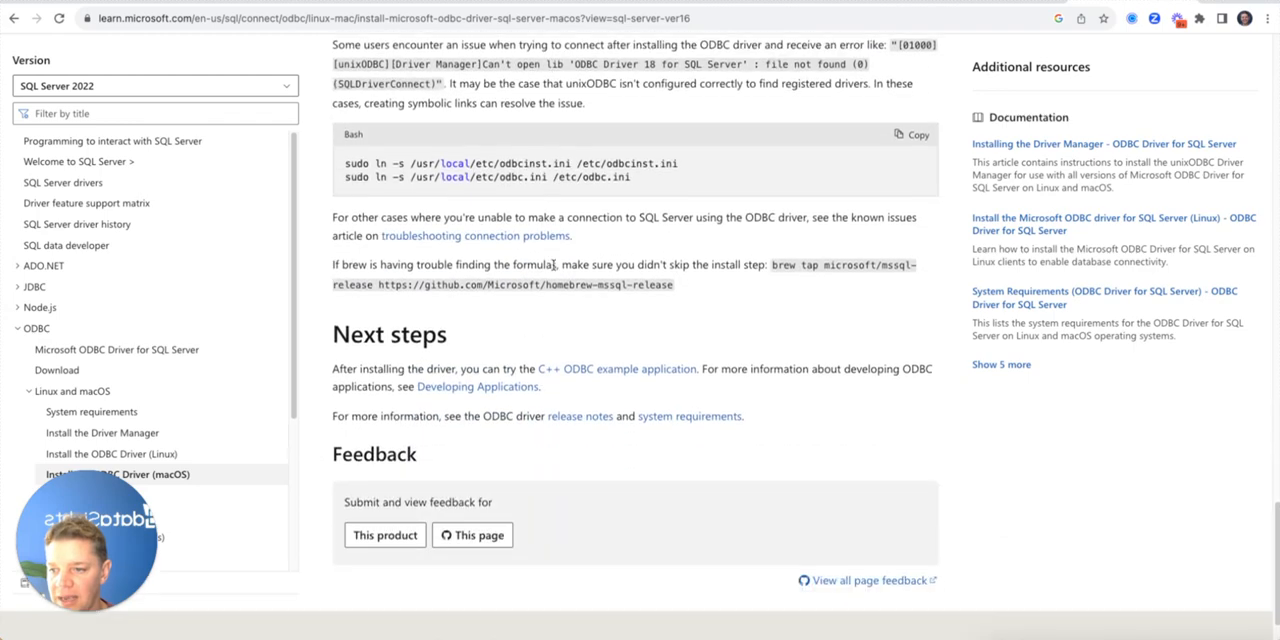
scroll(553, 268, "up", 6)
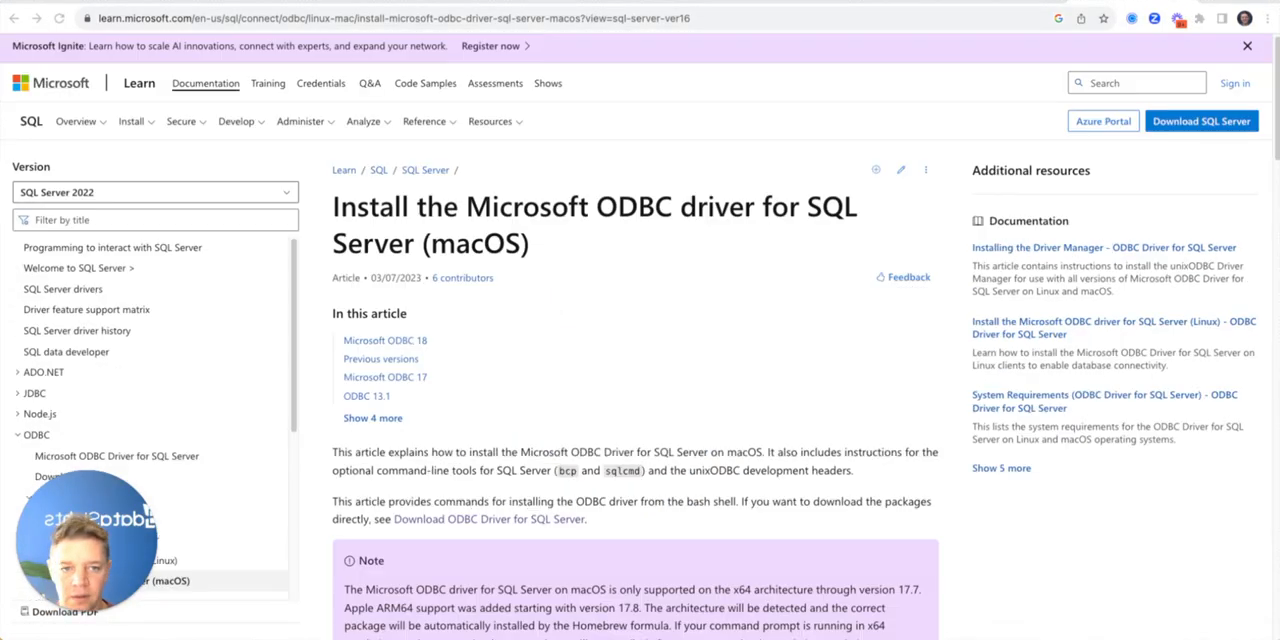
left_click(485, 522)
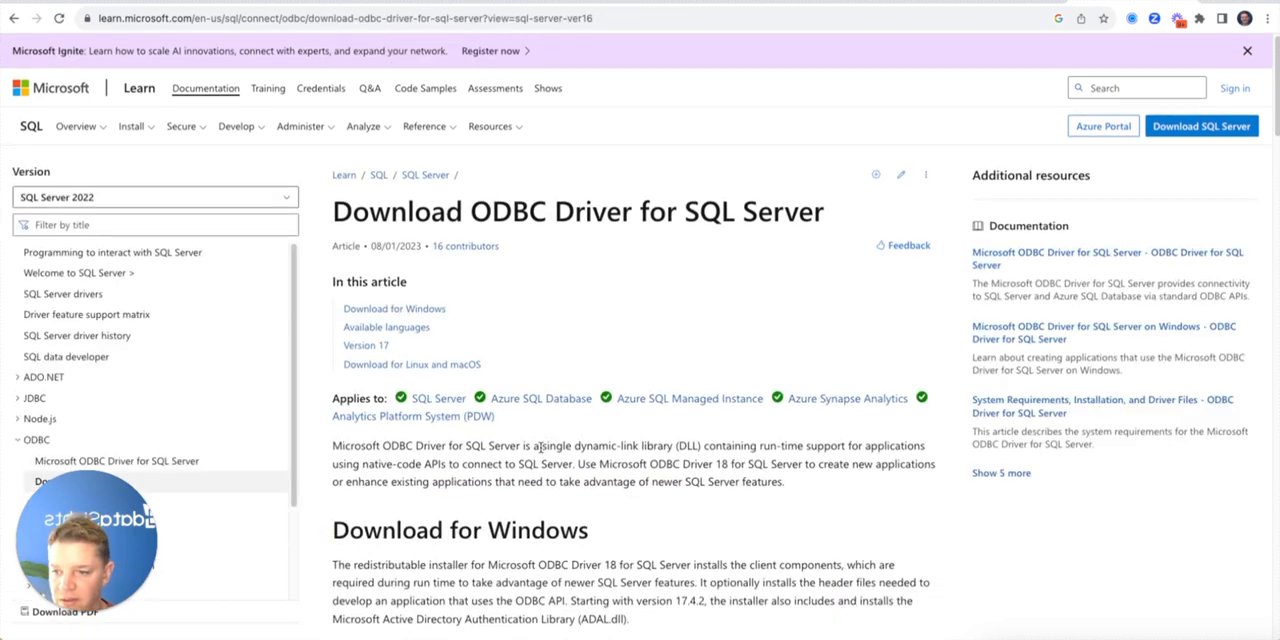
scroll(540, 453, "down", 4)
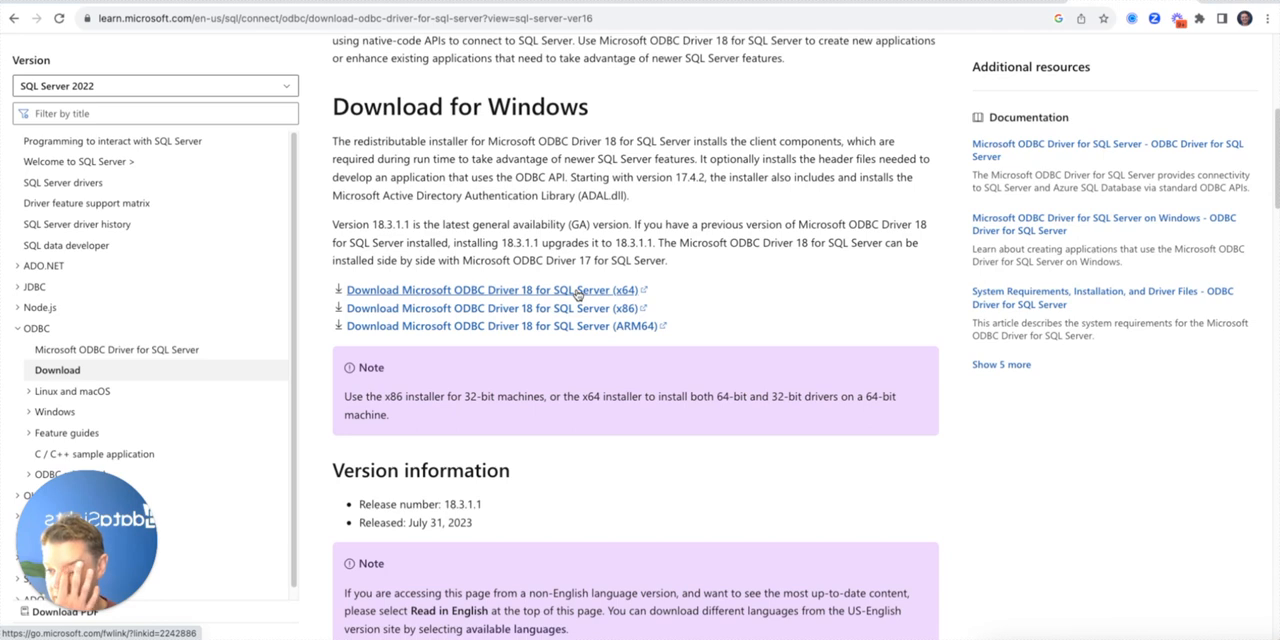
Switch back to Excel and start a new data import from SQL Server ODBC, placing the connection dialog over the worksheet
key("super+Tab")
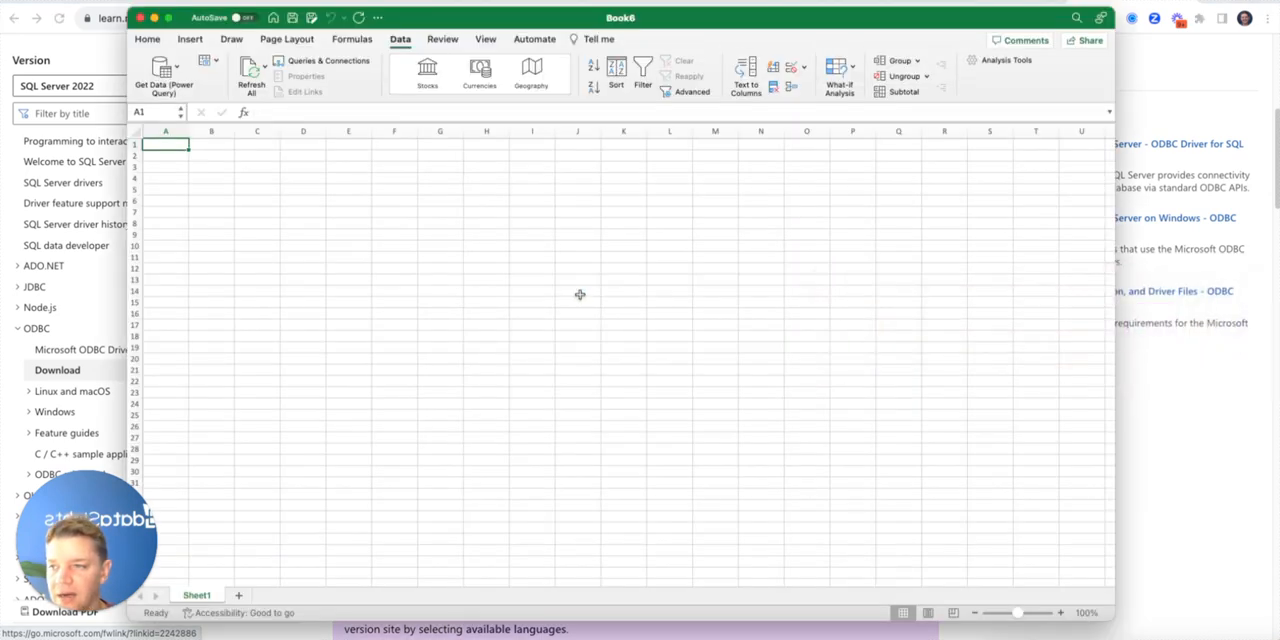
left_click(176, 68)
left_click(241, 203)
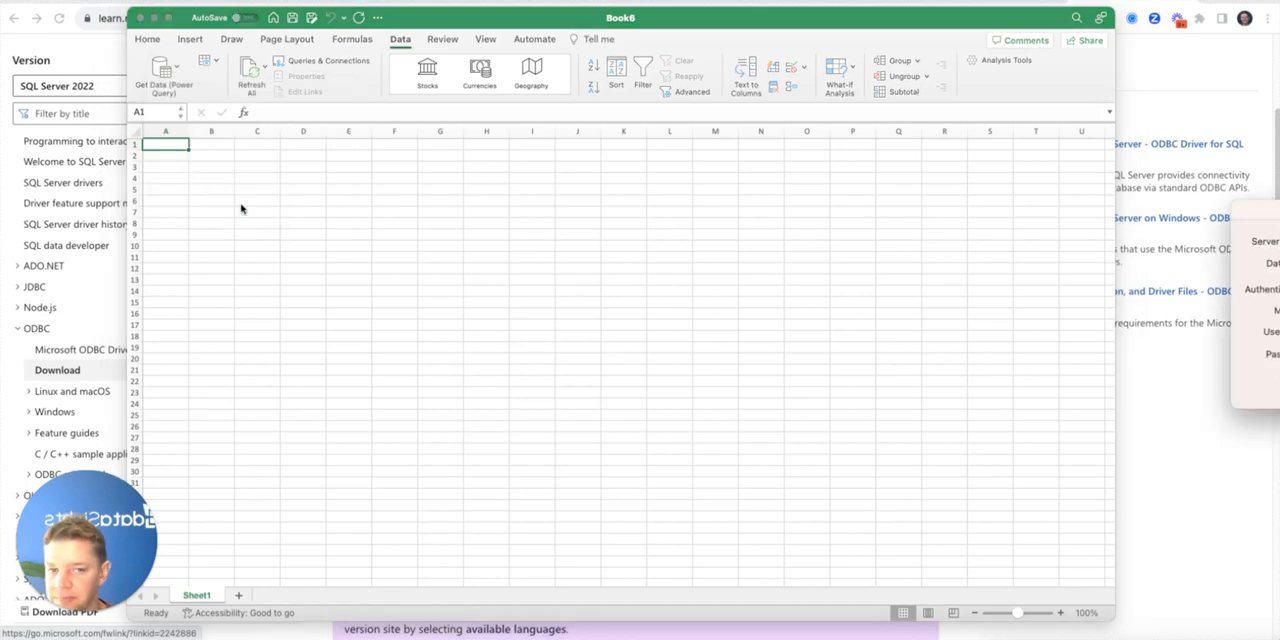
left_click_drag(547, 188, 377, 210)
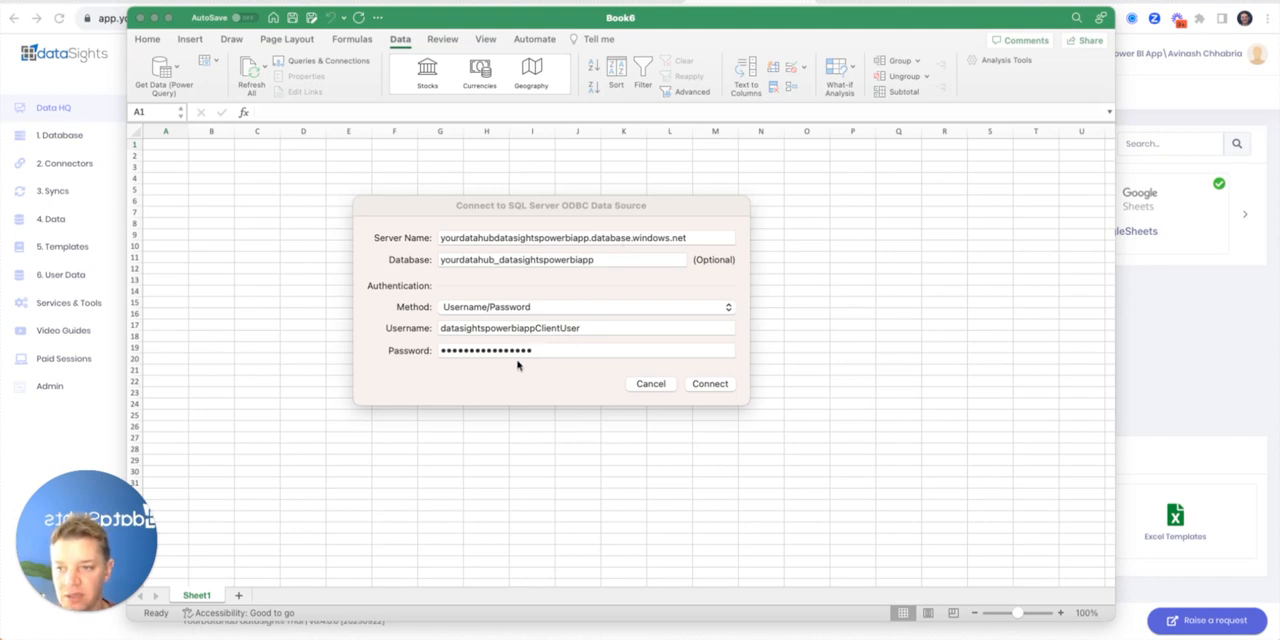
Check the database credentials on the dataSights Data HQ page and try to connect to the SQL Server ODBC data source in Excel
key("super+Tab")
key("super+Tab")
key("super+Tab")
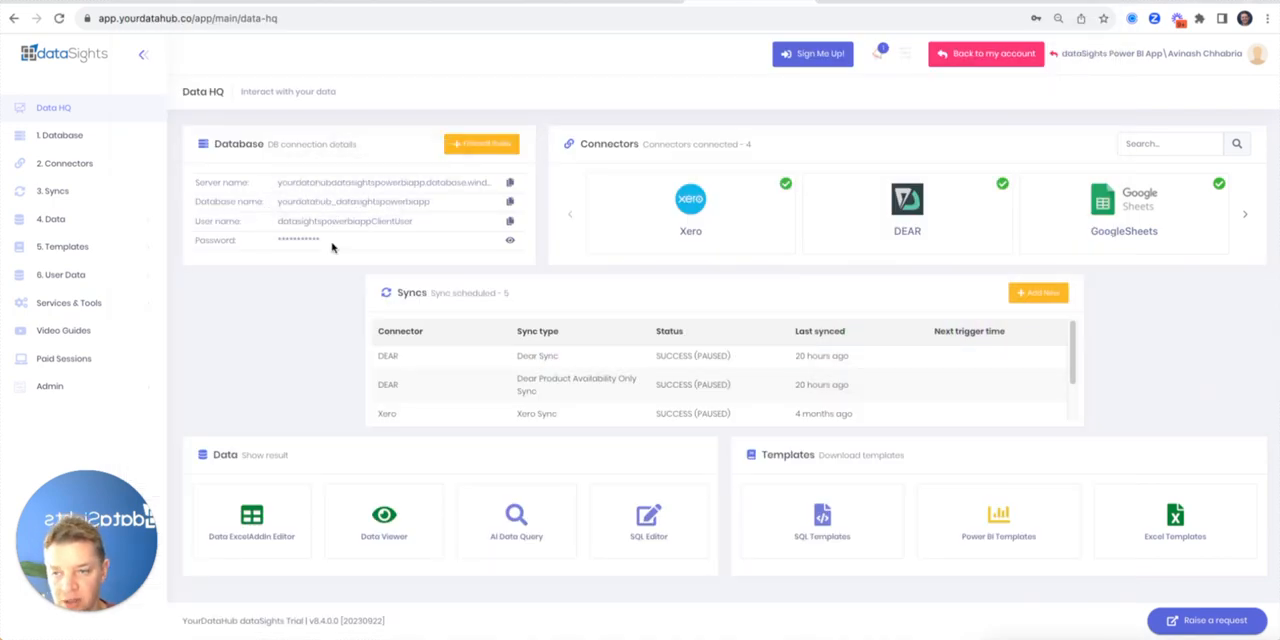
key("super+Tab")
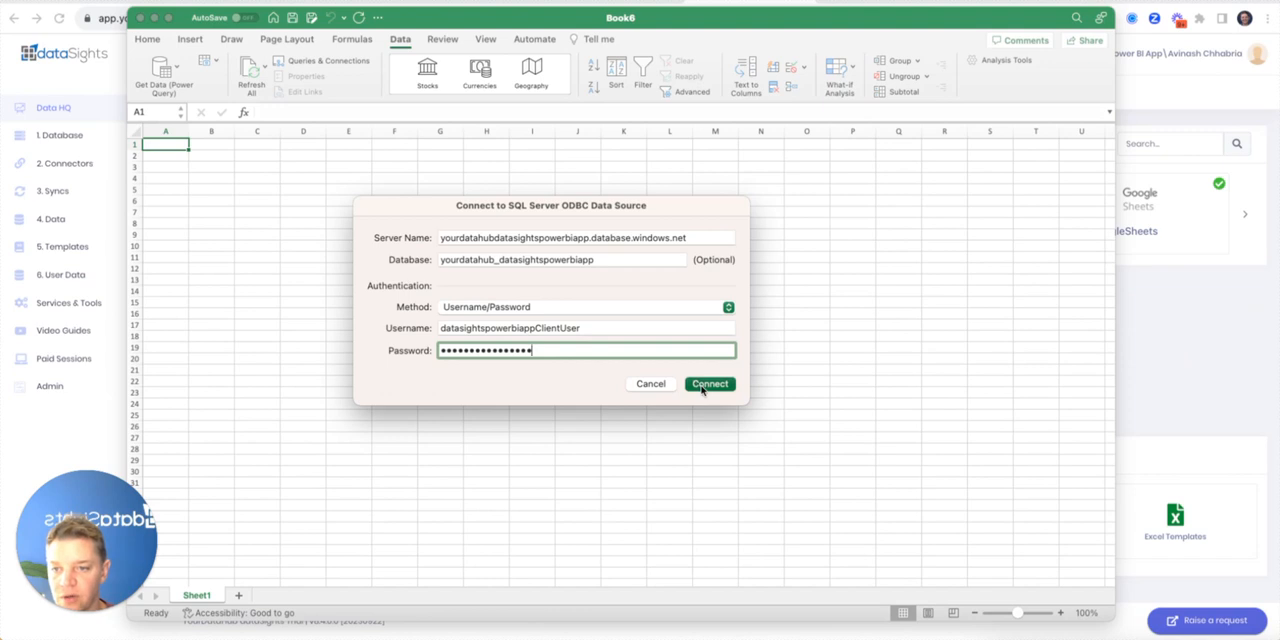
left_click(701, 386)
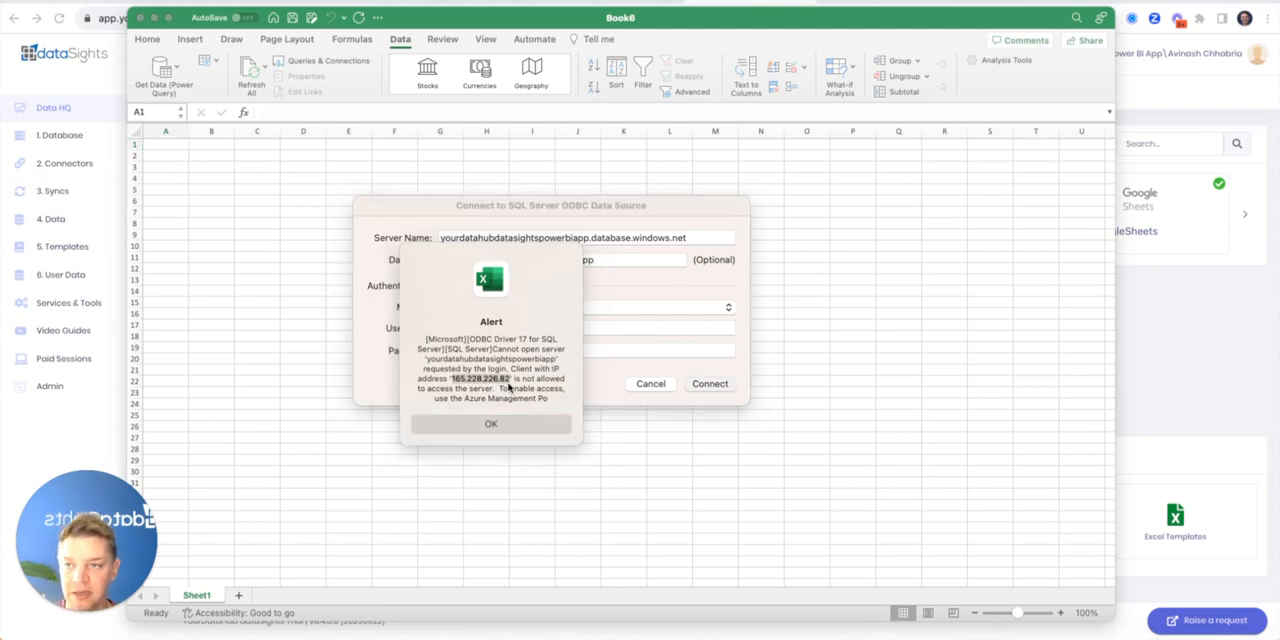
Open the dataSights Database page in the browser and add a firewall rule named after the user's home location
left_click(780, 2)
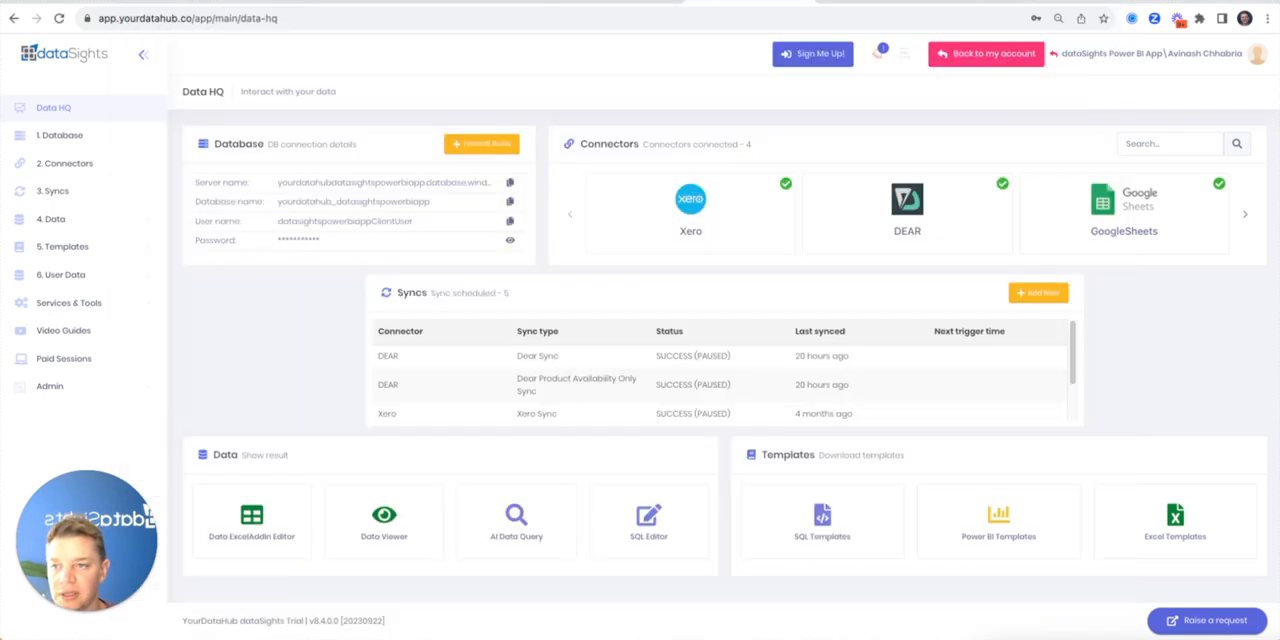
left_click(83, 145)
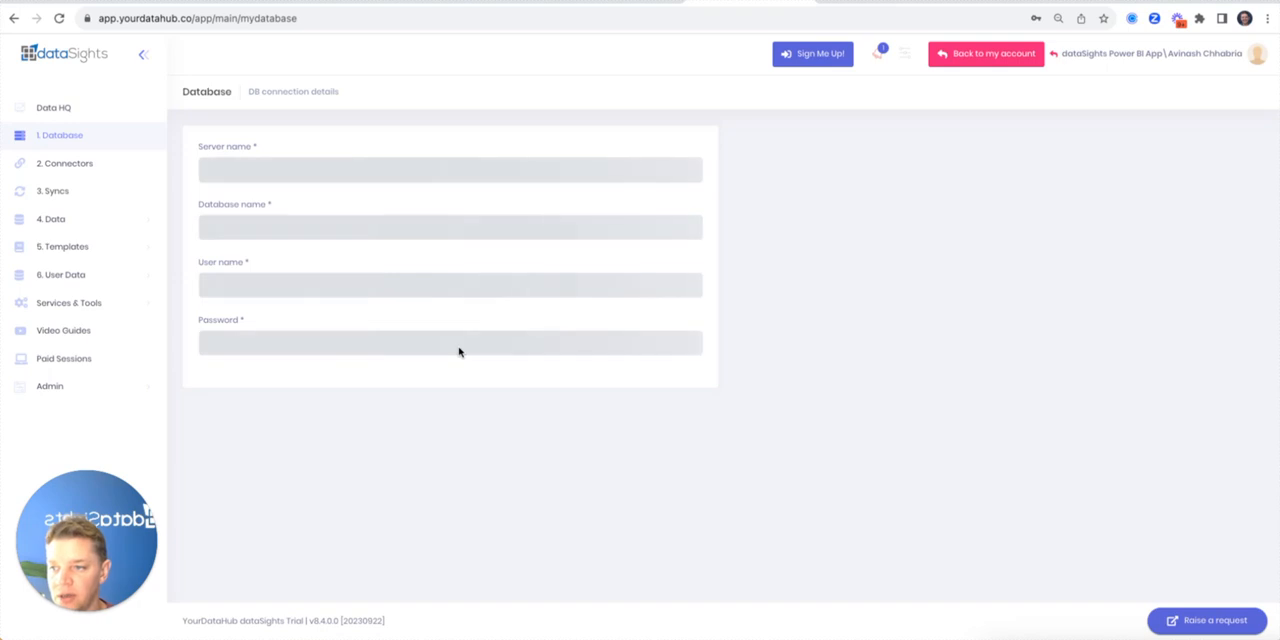
scroll(459, 352, "down", 4)
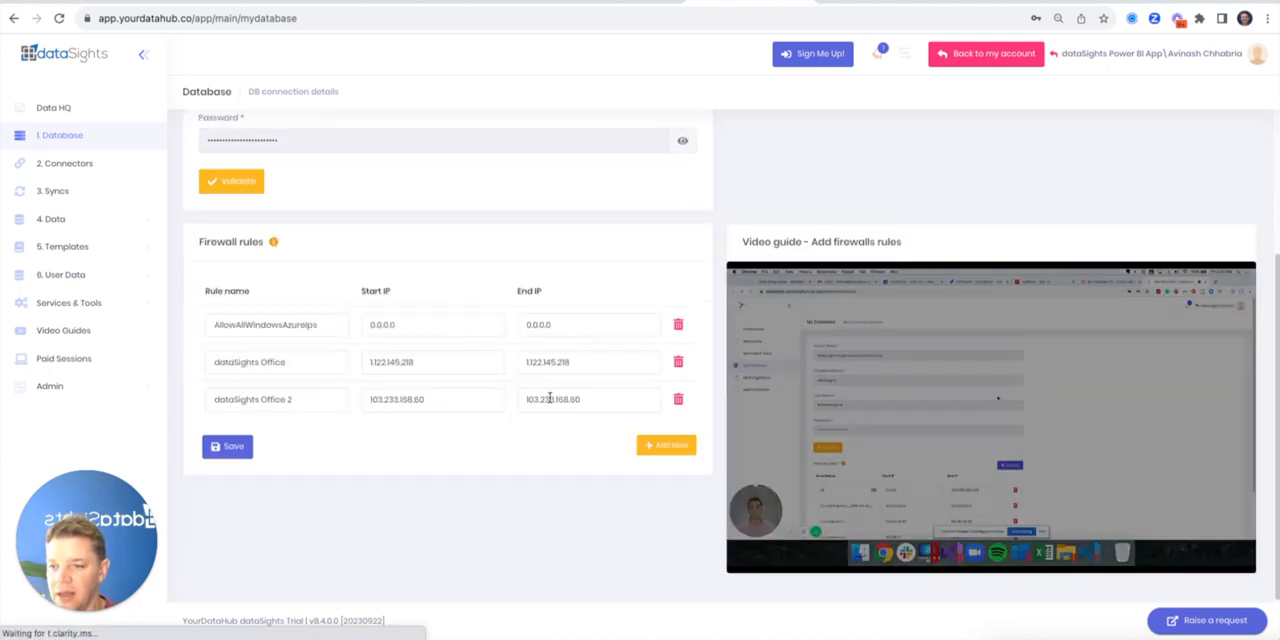
left_click(652, 446)
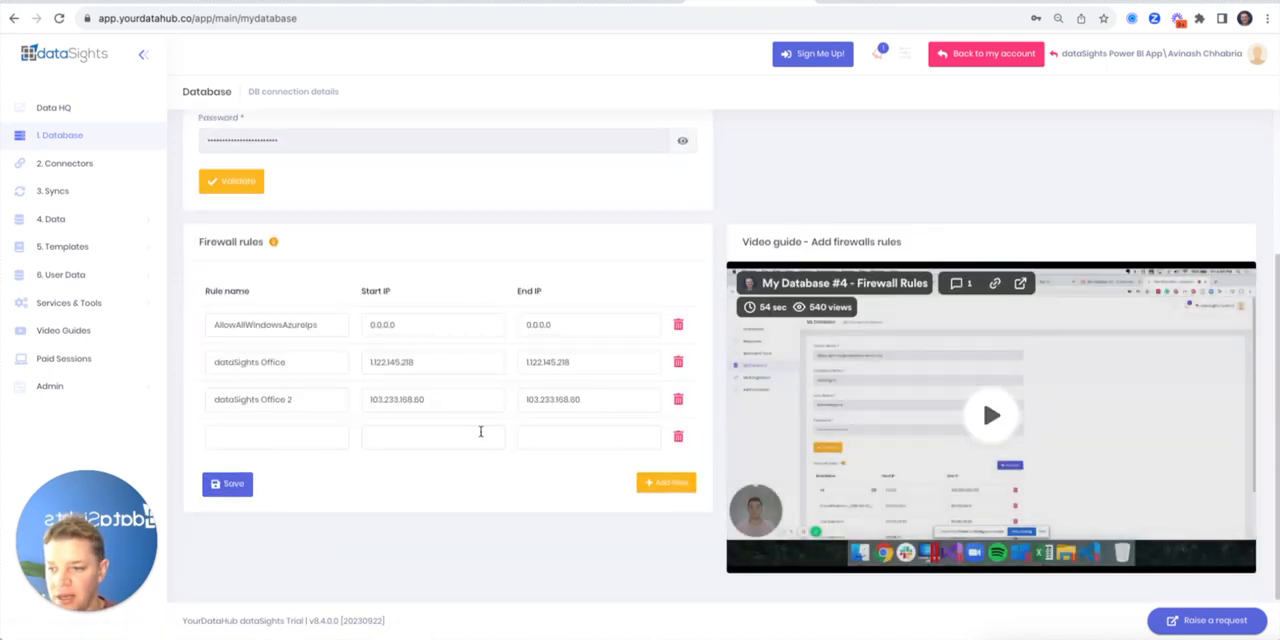
left_click(276, 430)
type("Kev Home")
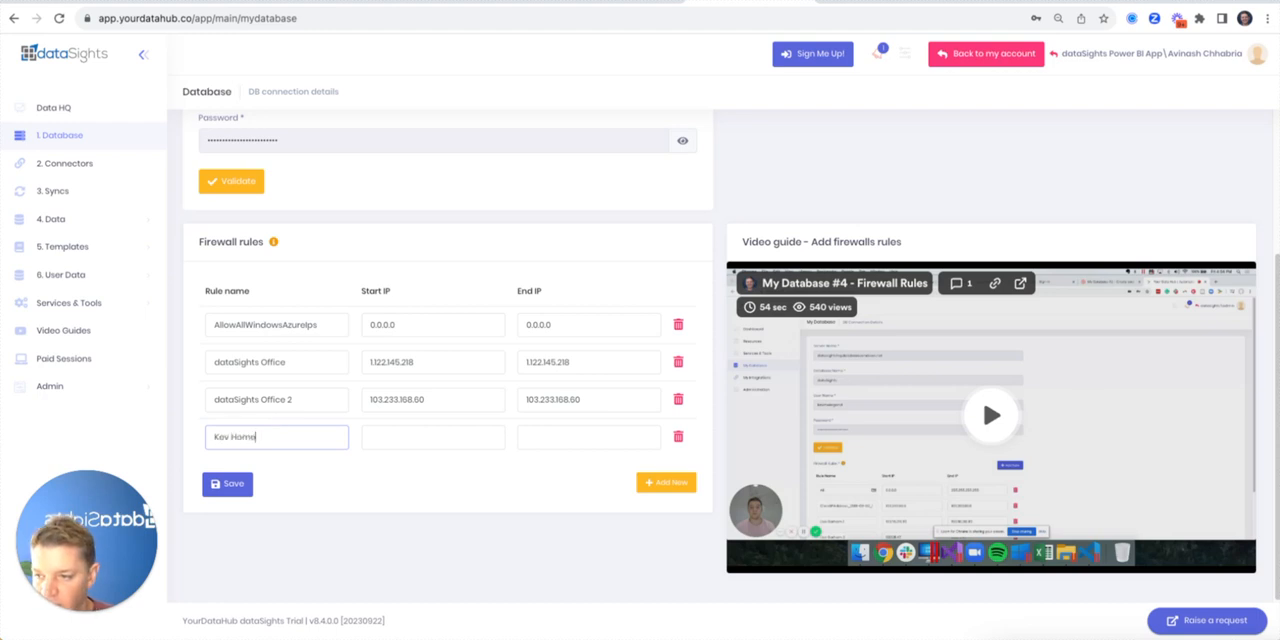
Paste the client IP address from Excel's alert as the new firewall rule's start and end IP, and save the rules
key("Tab")
type("165.228.226.82")
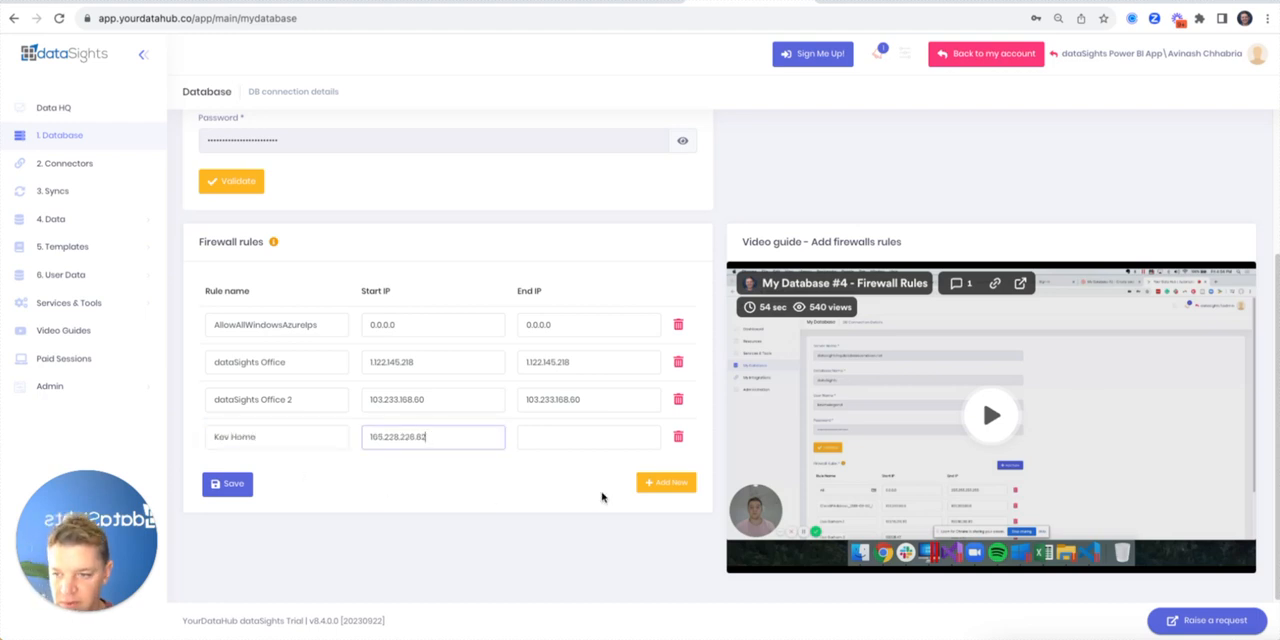
left_click(558, 446)
type("165.228.226.82")
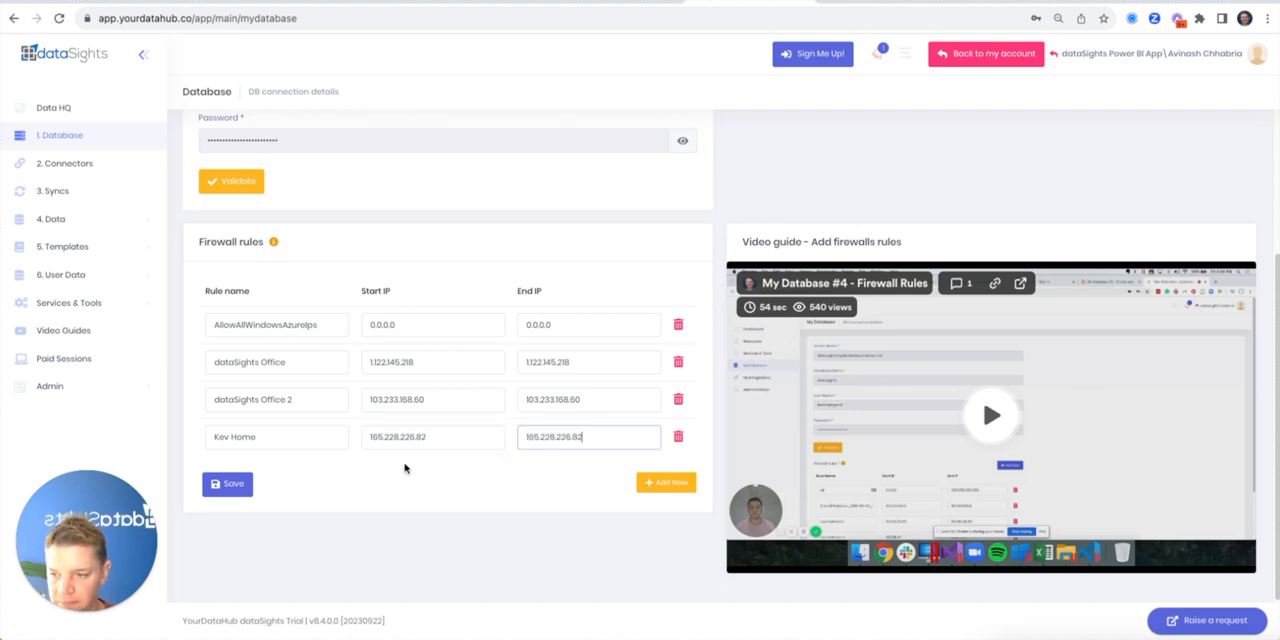
left_click(232, 486)
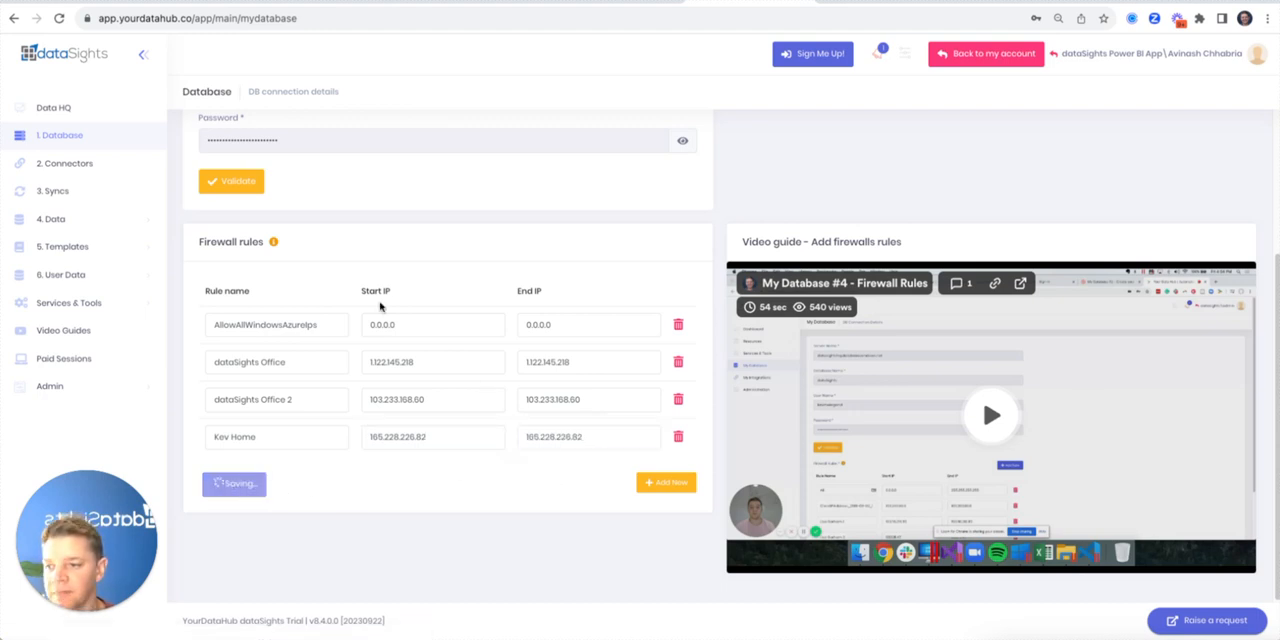
Return to Excel, dismiss the alert, and connect to the SQL Server ODBC data source again
key("super+Tab")
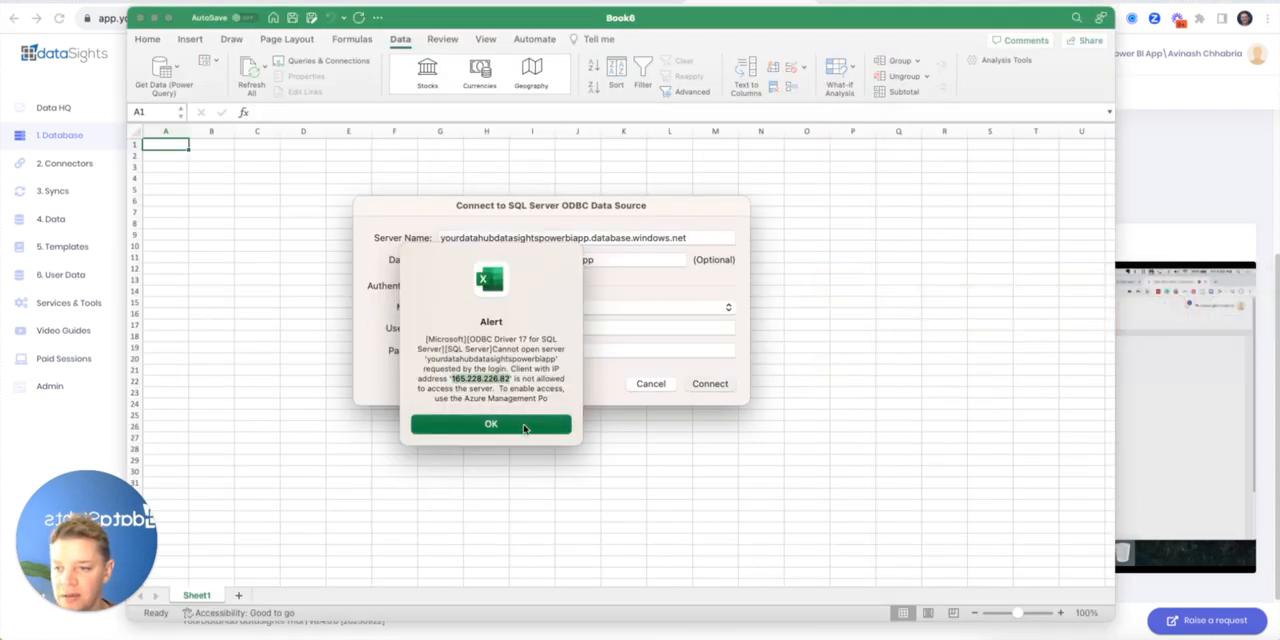
left_click(523, 428)
left_click(711, 387)
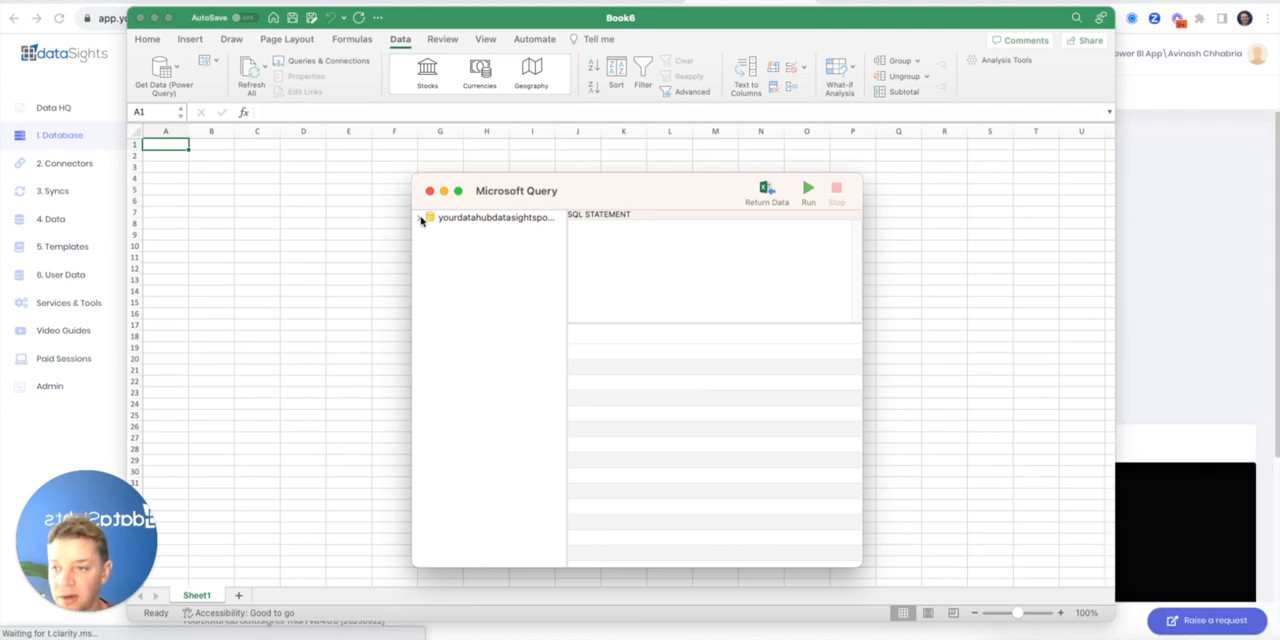
Select dbo.Accounts in the yourdatahub_datasightspowerbiapp database and import its data as a table into the existing sheet at $A$1
left_click(420, 219)
left_click(430, 231)
left_click(490, 246)
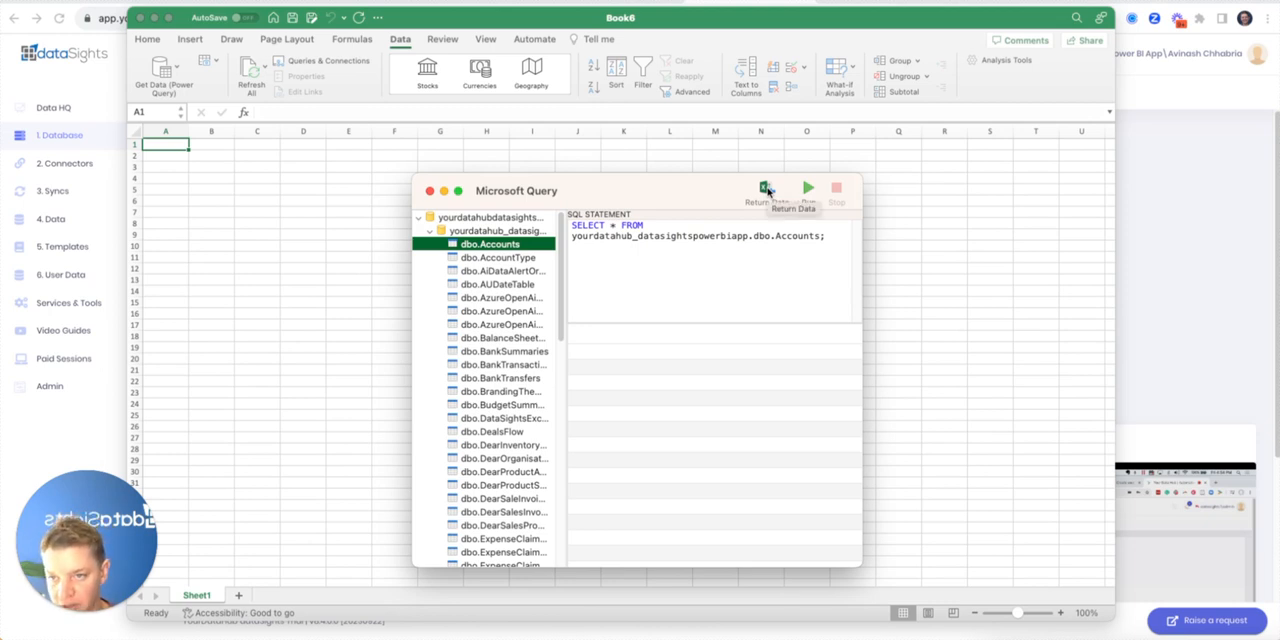
left_click(767, 190)
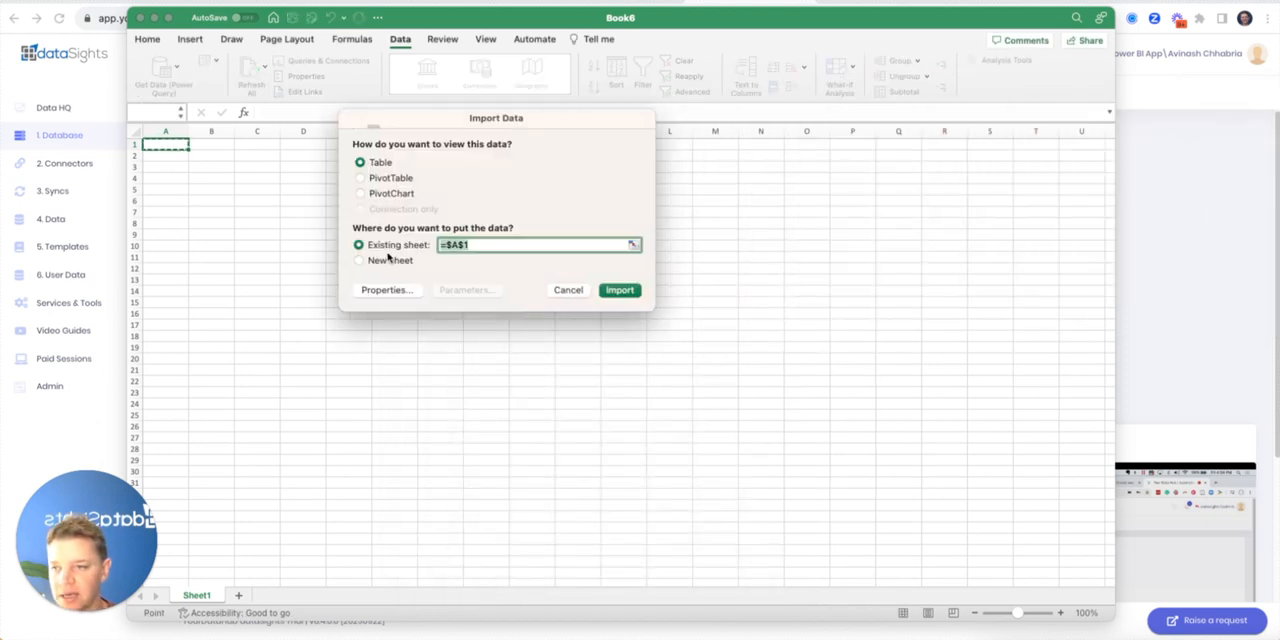
left_click(620, 290)
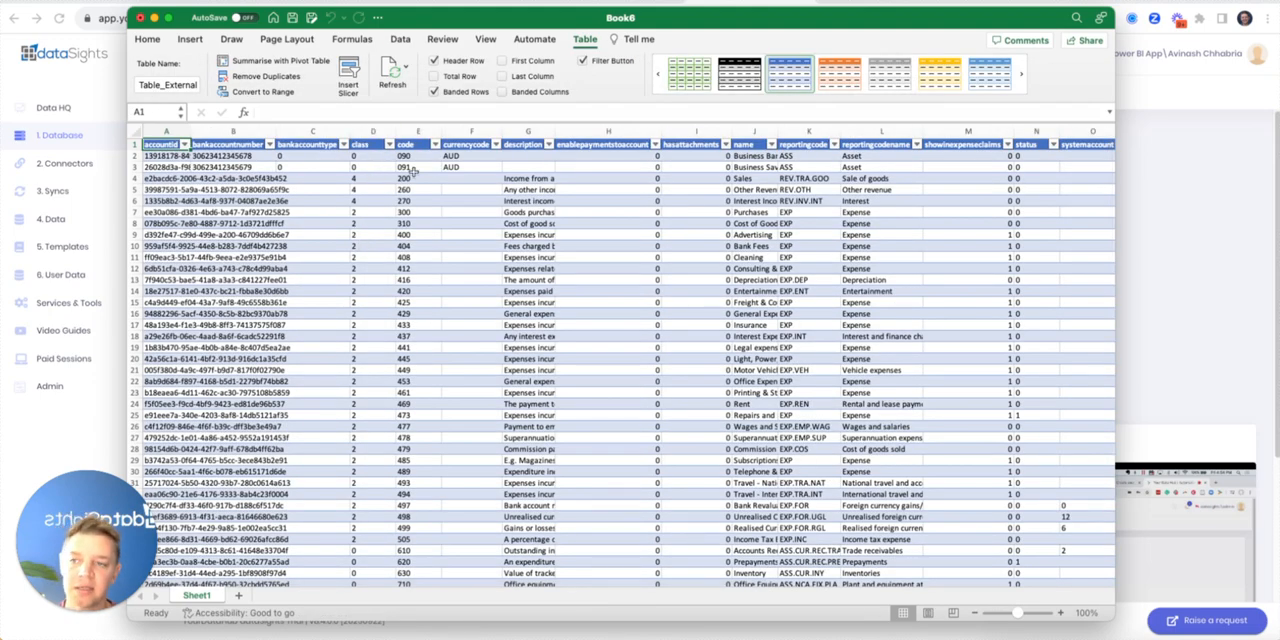
Refresh the imported Accounts table from the database and select cell E11
left_click(405, 67)
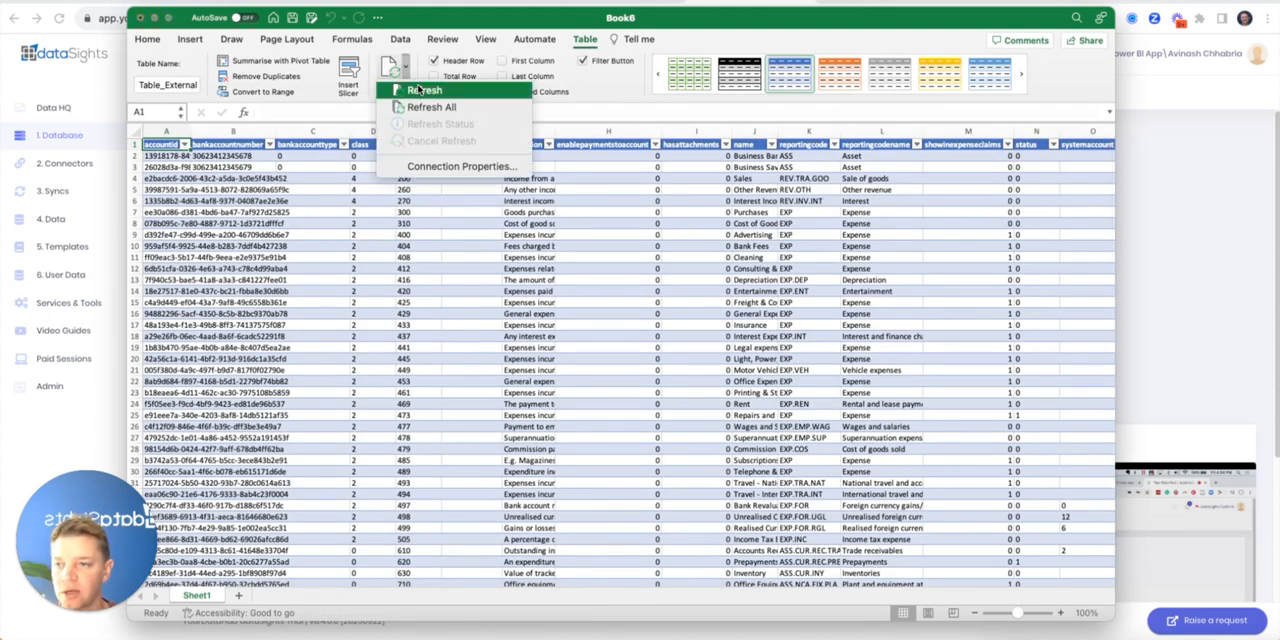
left_click(424, 91)
left_click(434, 259)
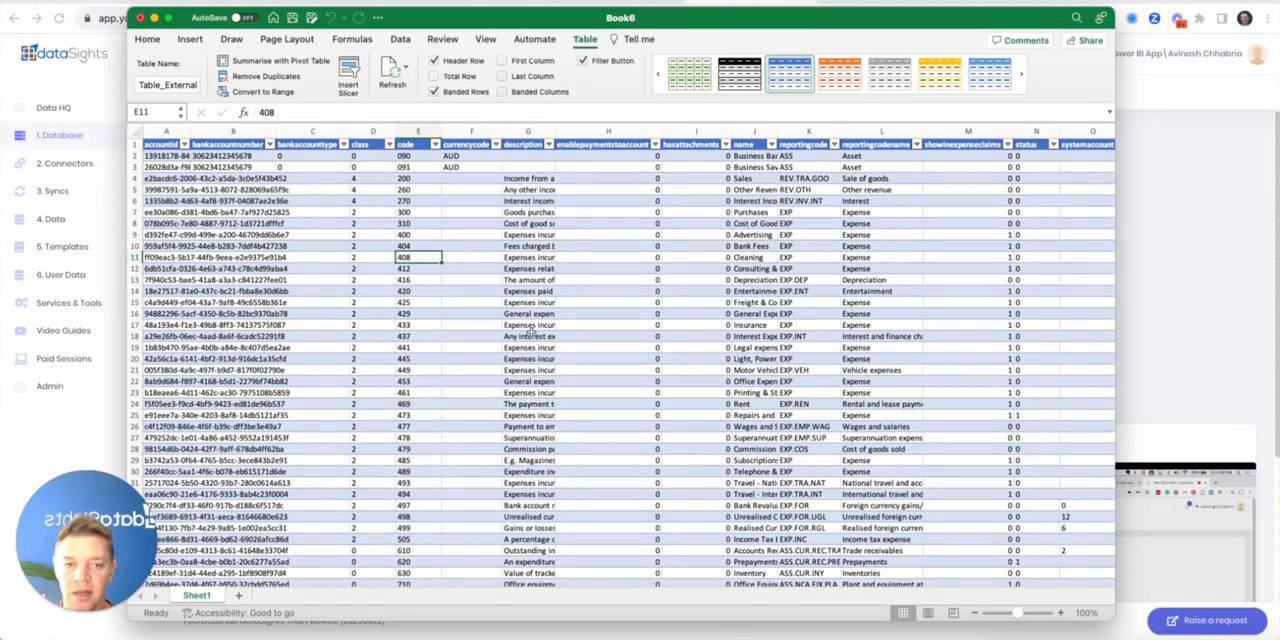
Switch to Windows Excel in the Dev, SQL & Build Server remote session and select cell C4 in the Accounts table
key("super+Tab")
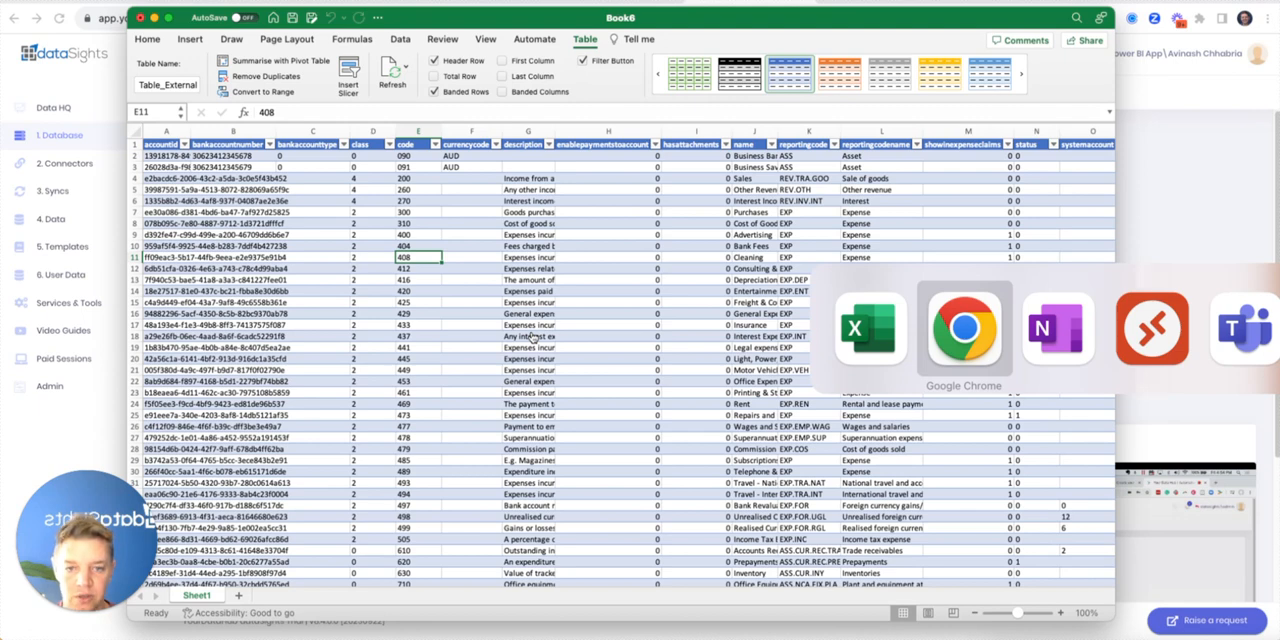
key("super+Tab")
key("super+Tab")
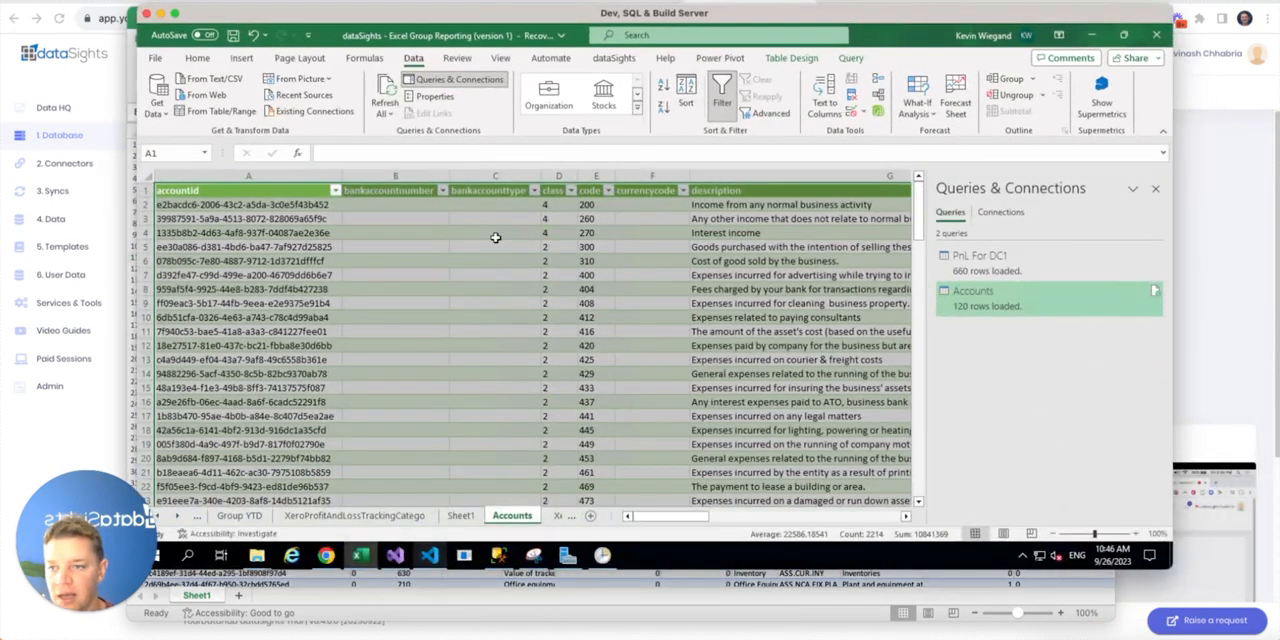
left_click(496, 237)
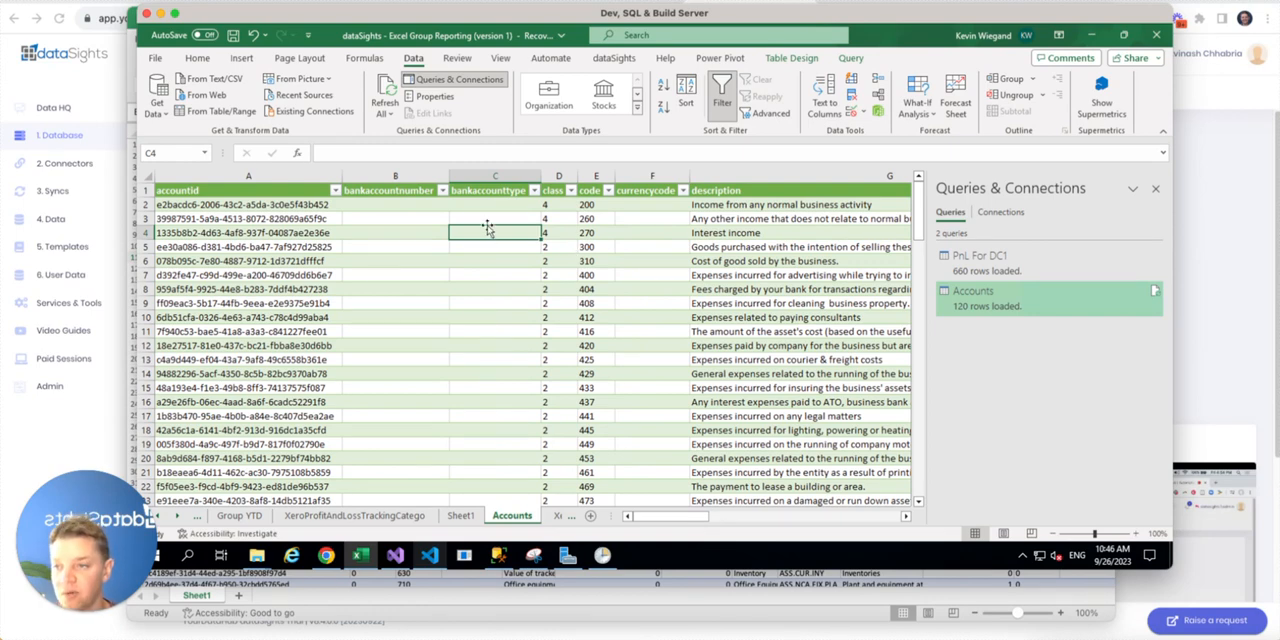
Clear the stored permissions for the workbook's yourdatahub_datasightspowerbiapp data source and close the data source settings
left_click(160, 104)
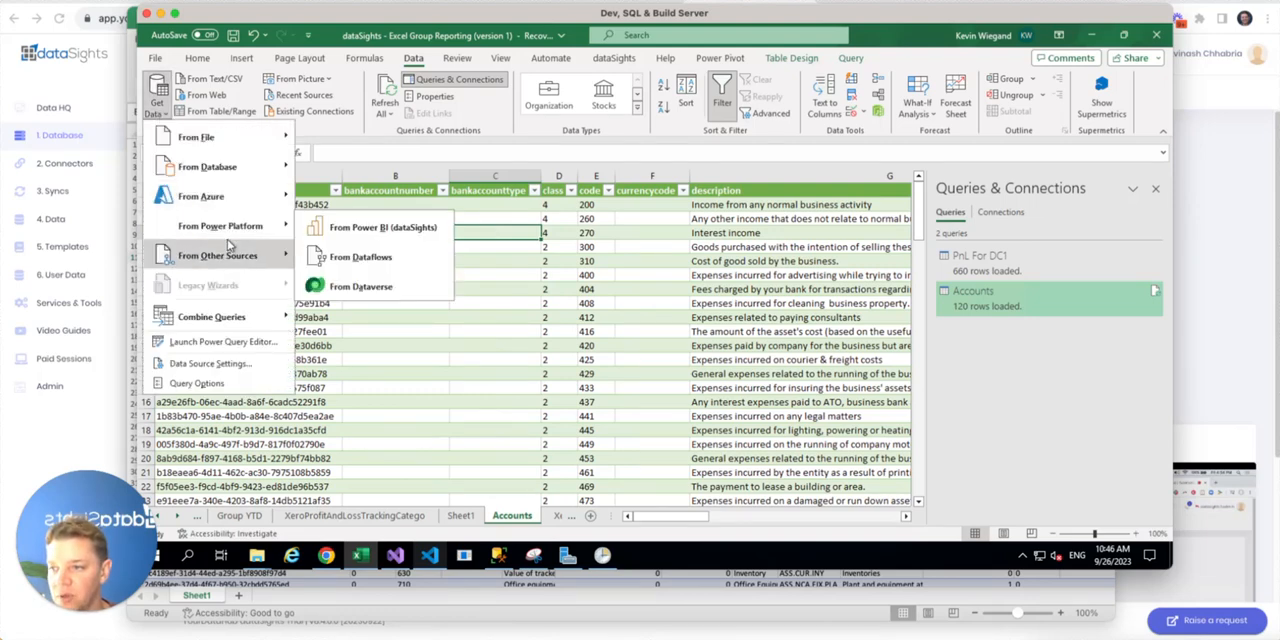
left_click(240, 364)
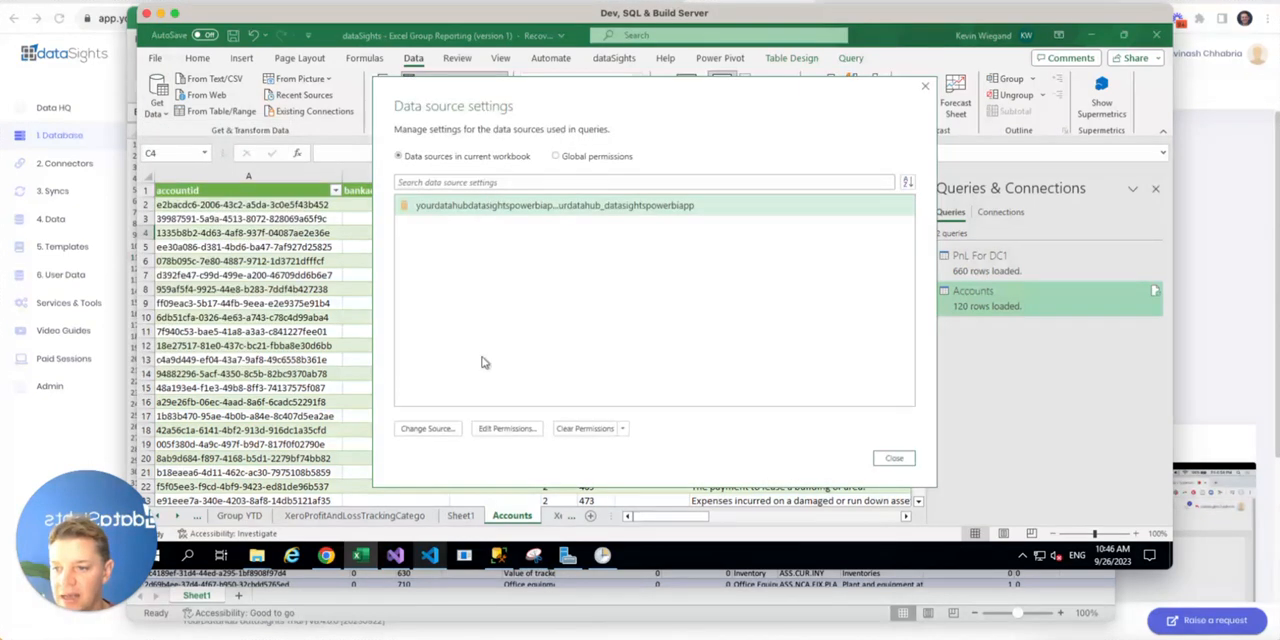
left_click(588, 428)
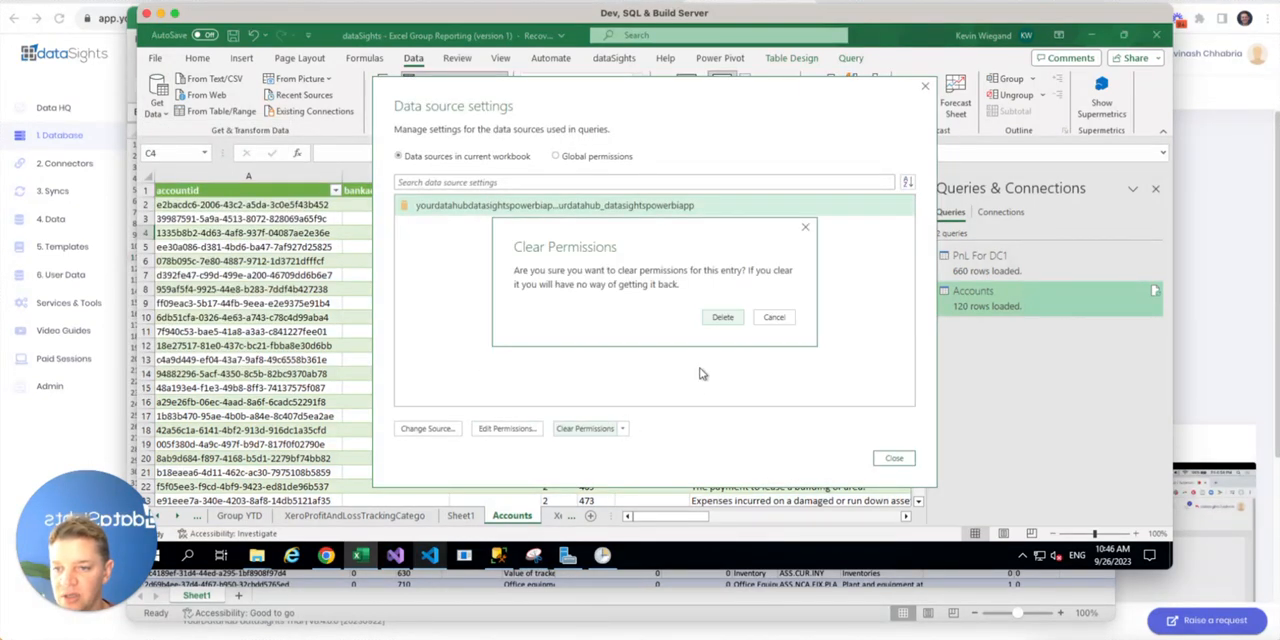
left_click(718, 317)
left_click(893, 458)
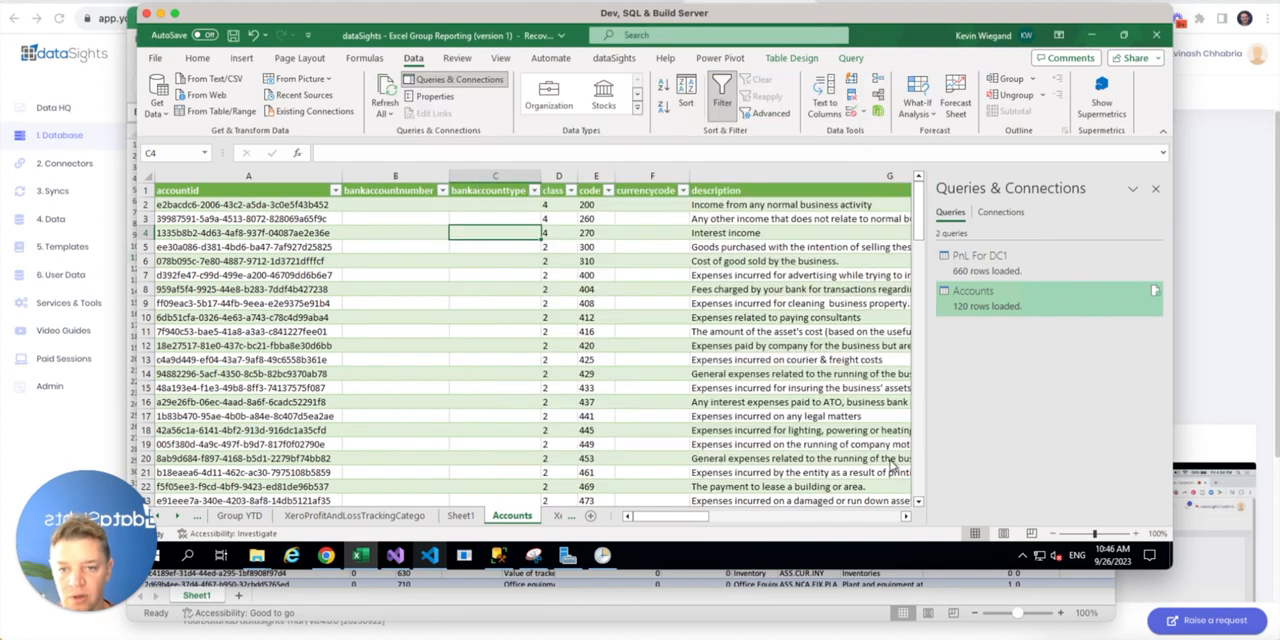